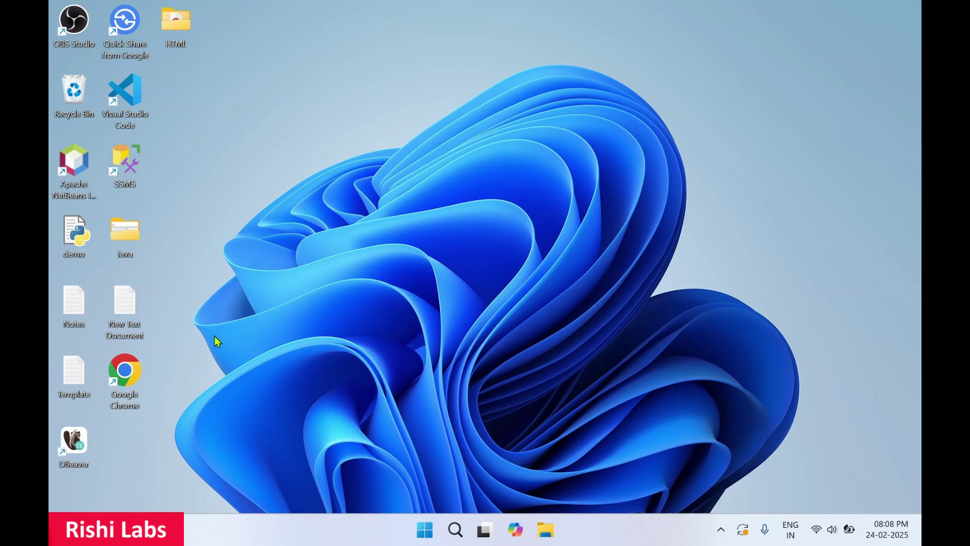
- Launch Chrome and search Google for 'flutter download' to reach the docs.flutter.dev install page
double_click(131, 382)
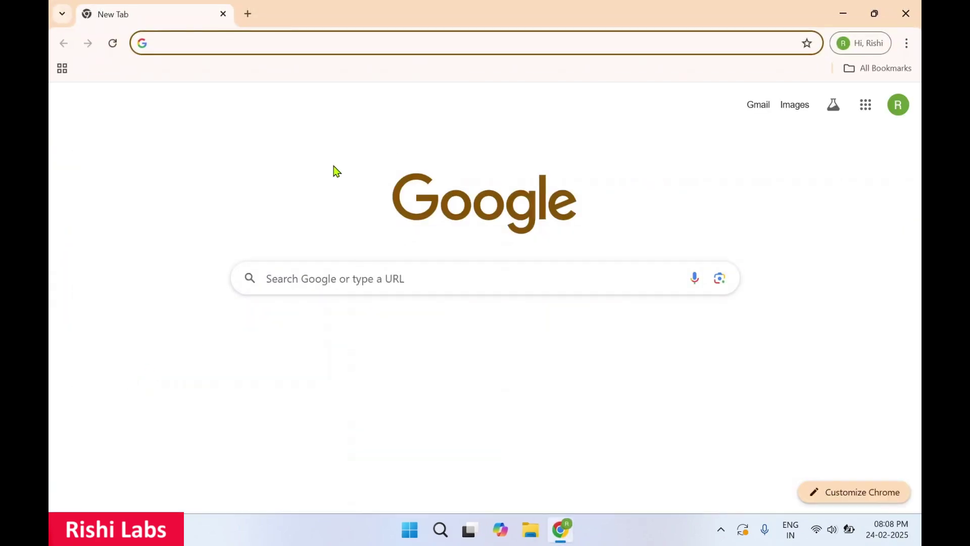
click(274, 44)
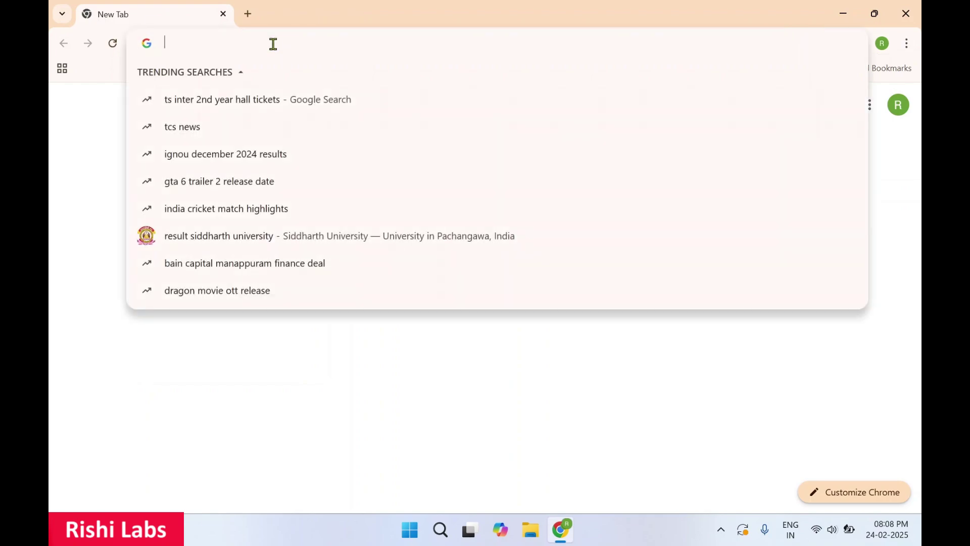
text(fl)
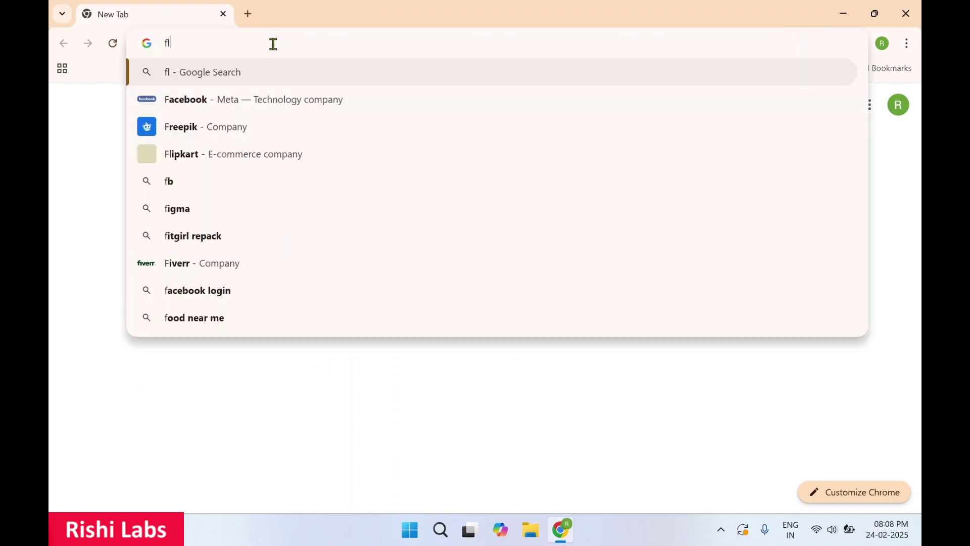
text(utter)
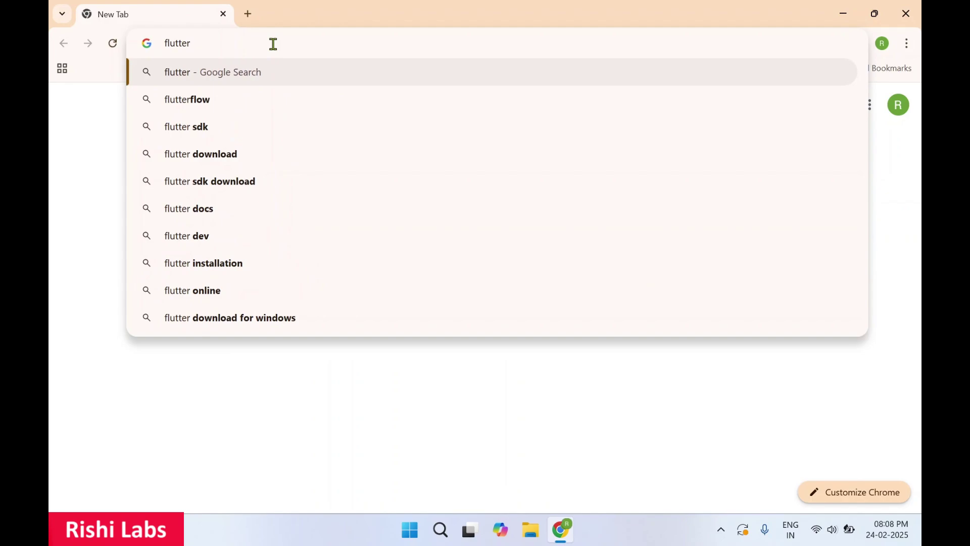
key(Down)
key(Down)
key(Return)
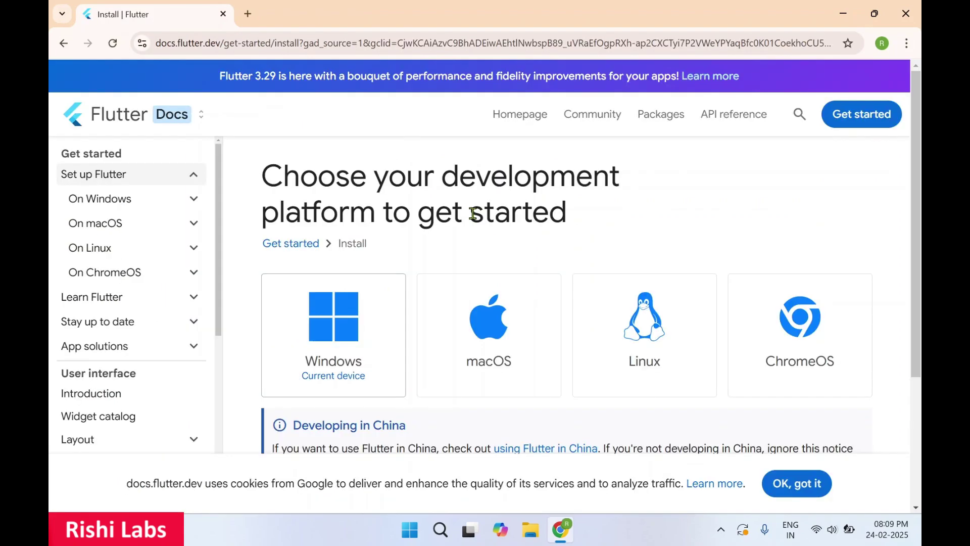
- Dismiss the cookie banner and choose Windows, then Desktop, in the Flutter install guide
click(795, 488)
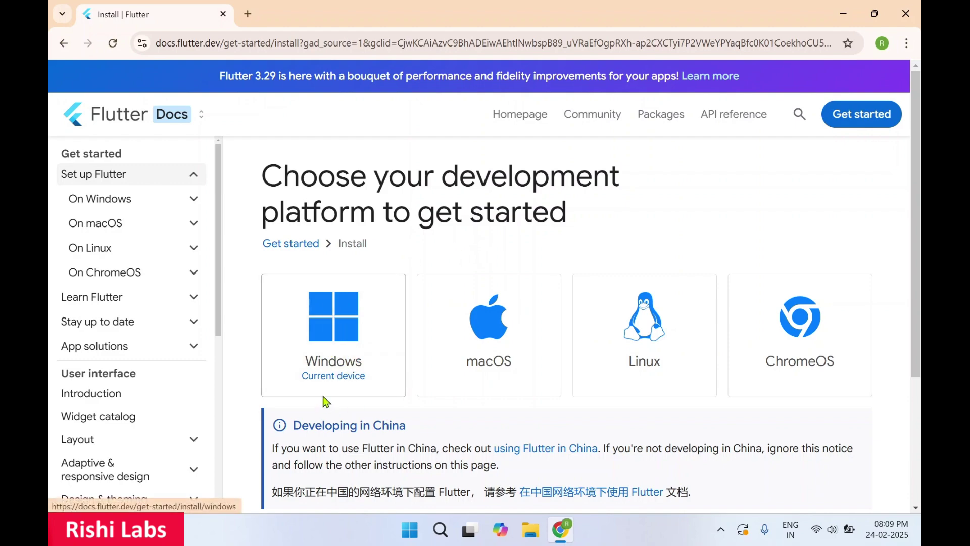
click(324, 359)
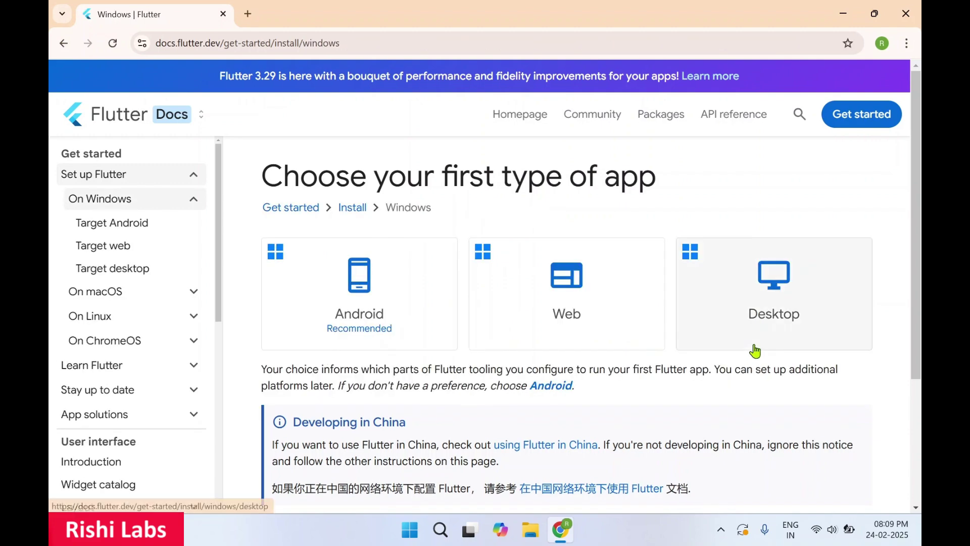
click(771, 302)
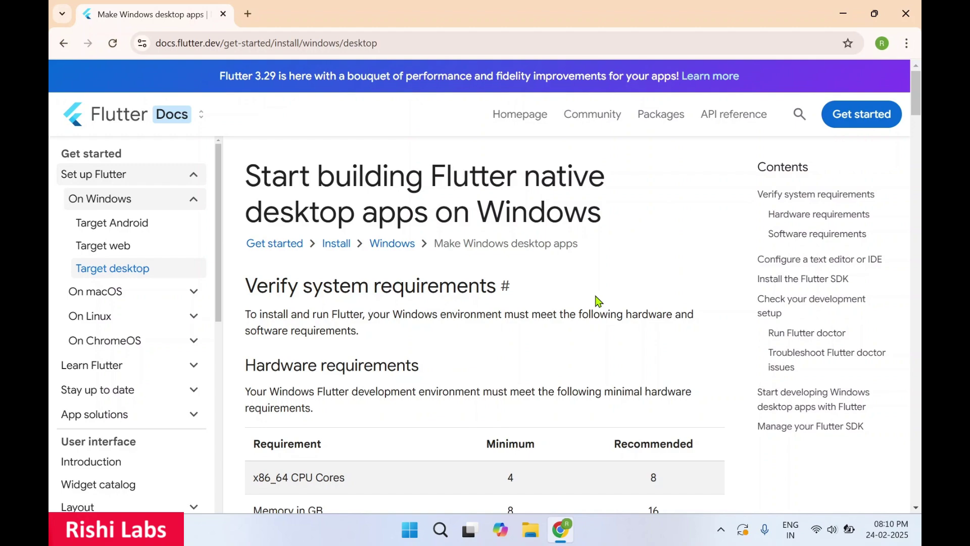
- Show the 'Download and install' instructions under Install the Flutter SDK, down to the zip button
scroll(598, 301, down, 6)
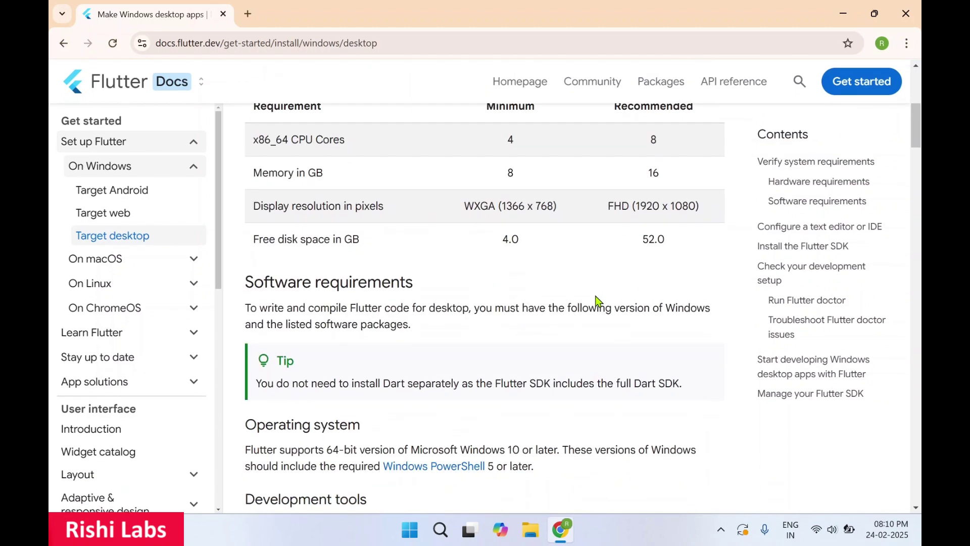
scroll(598, 302, down, 7)
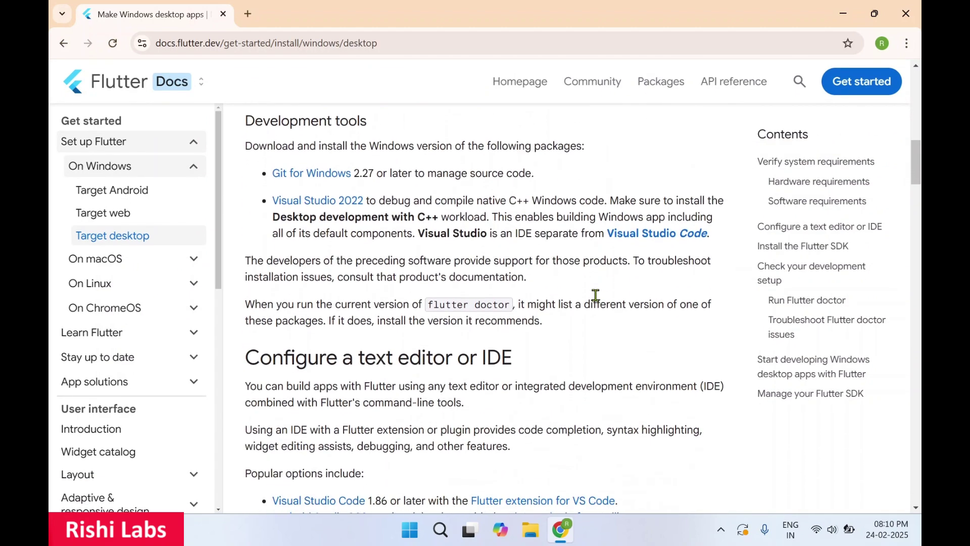
scroll(596, 295, down, 5)
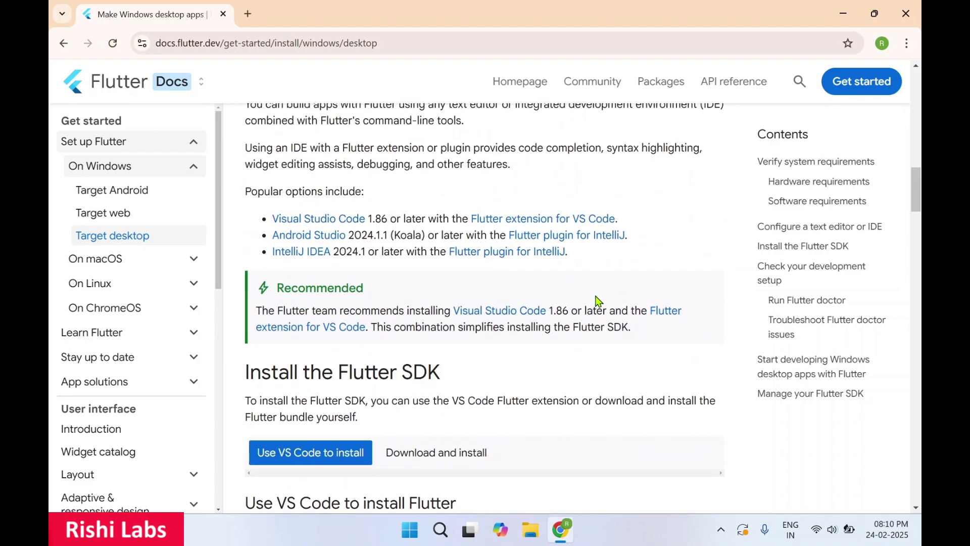
scroll(598, 303, down, 1)
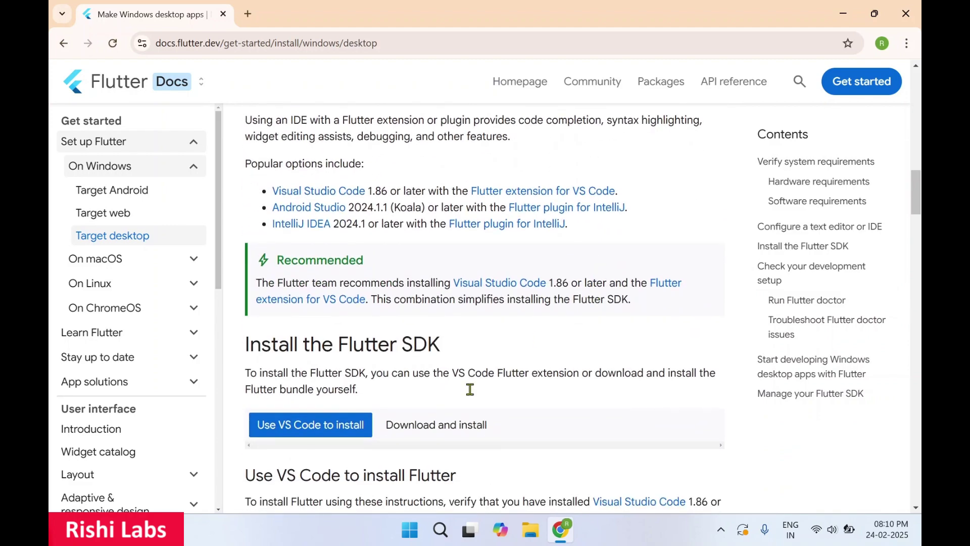
click(434, 425)
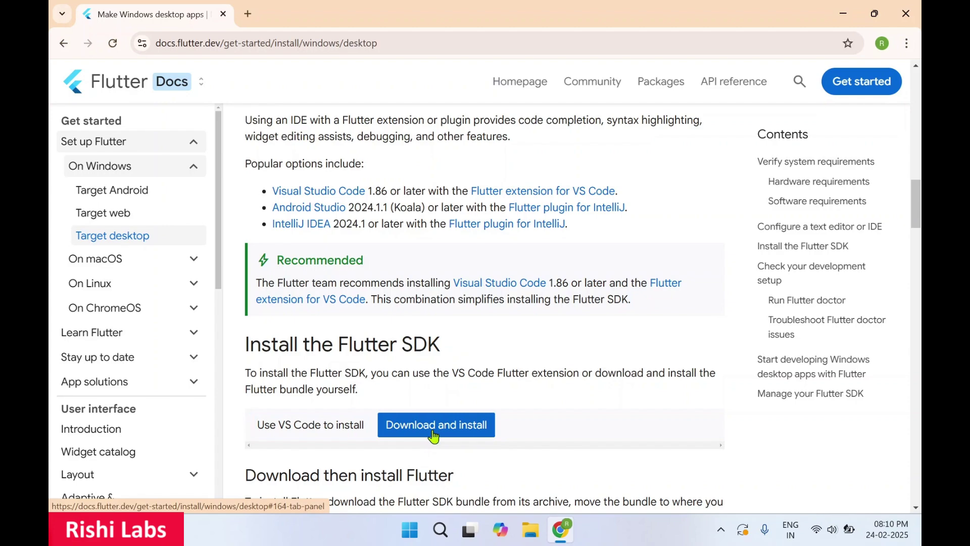
scroll(434, 435, down, 3)
scroll(303, 363, down, 1)
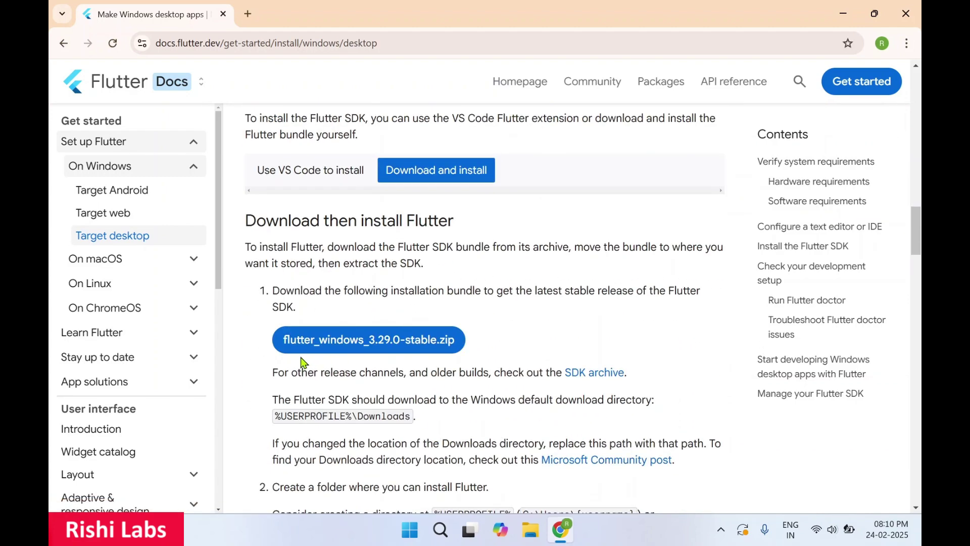
- Download flutter_windows_3.29.0-stable.zip and follow it in Downloads until the 1.0 GB file is Done
click(392, 351)
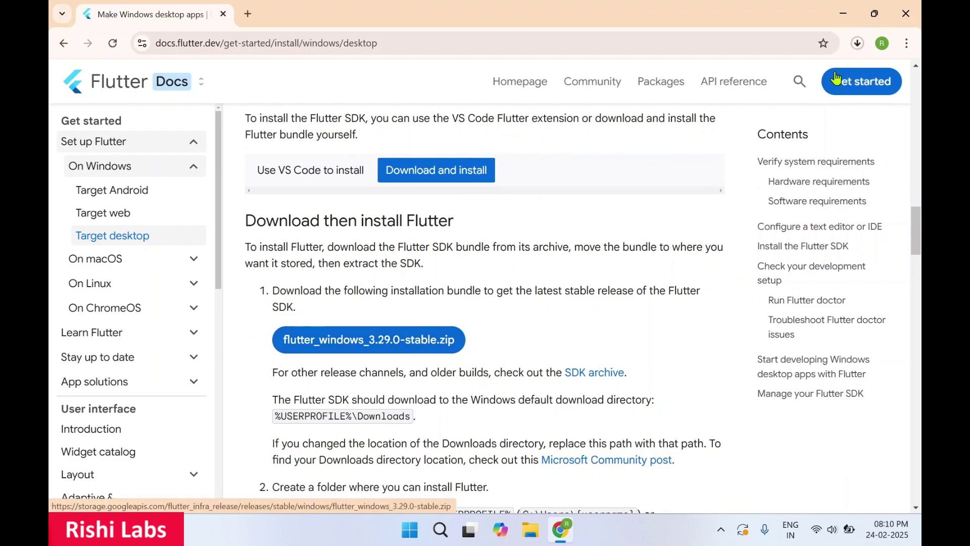
click(858, 46)
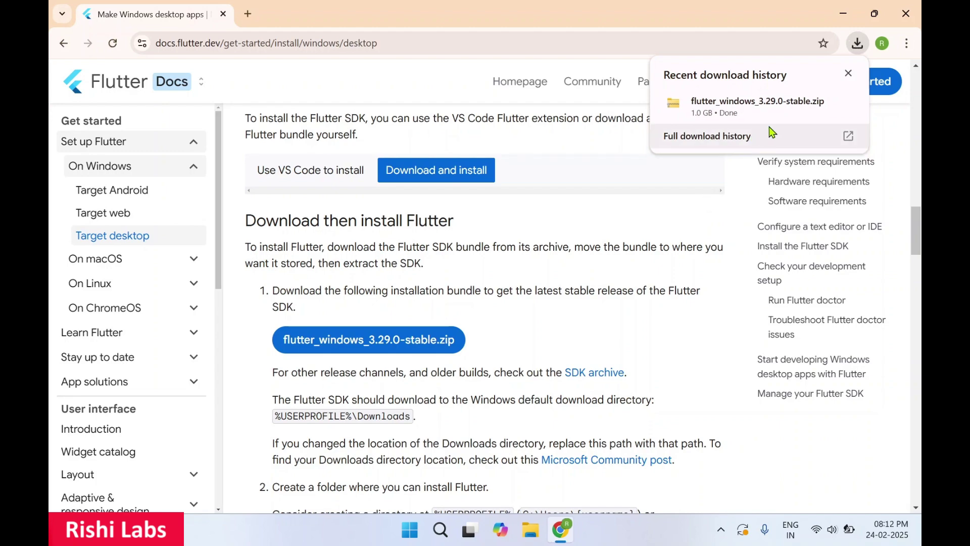
mouse_move(793, 117)
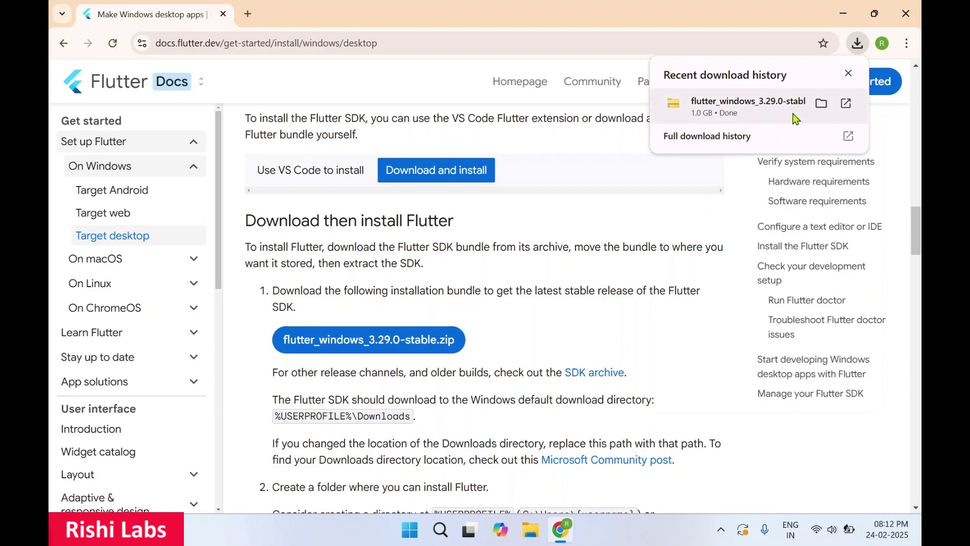
- Reveal the zip in Downloads and extract it with 7-Zip into flutter_windows_3.29.0-stable\
click(821, 104)
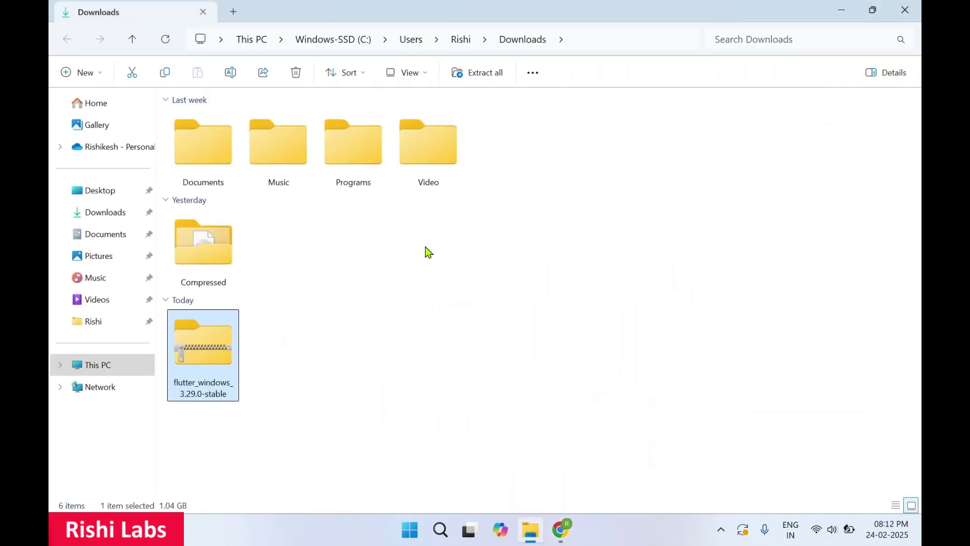
right_click(206, 347)
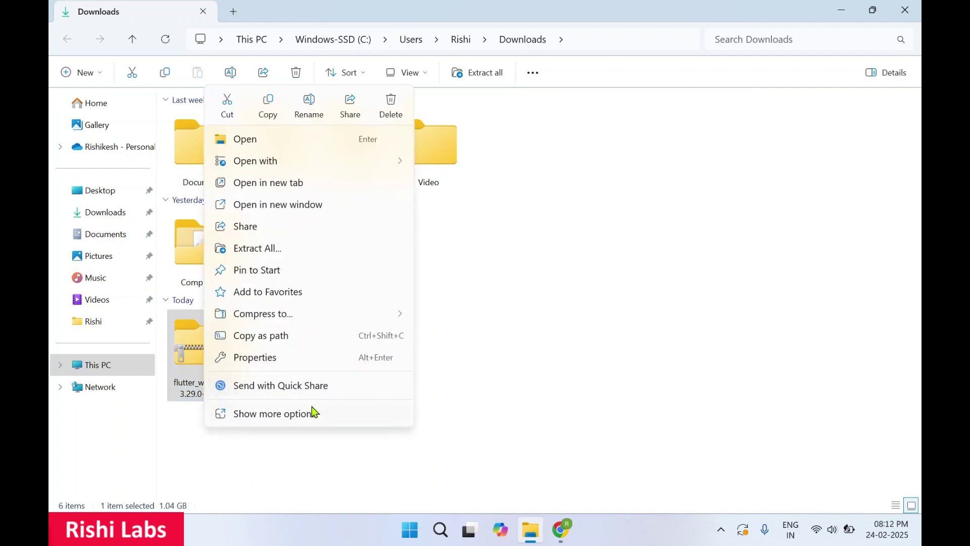
click(294, 416)
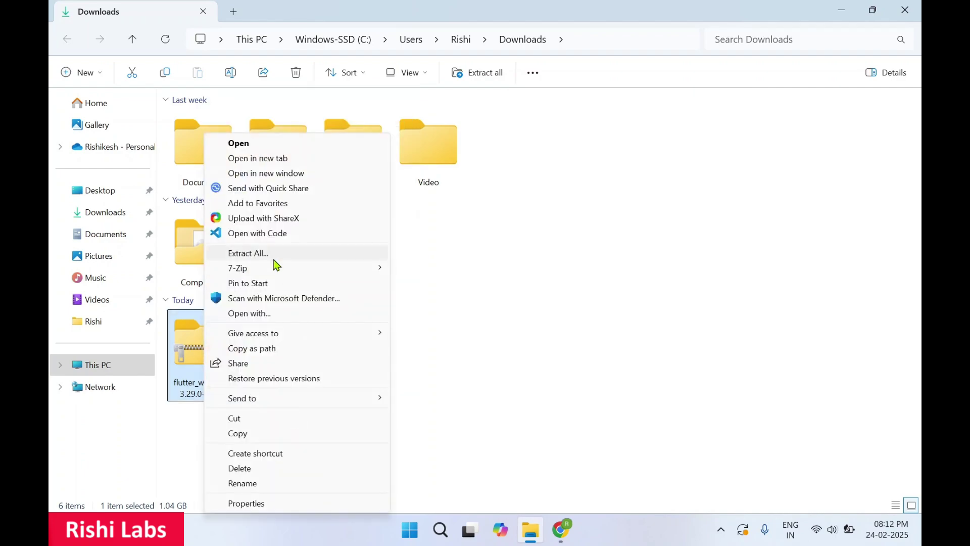
mouse_move(277, 273)
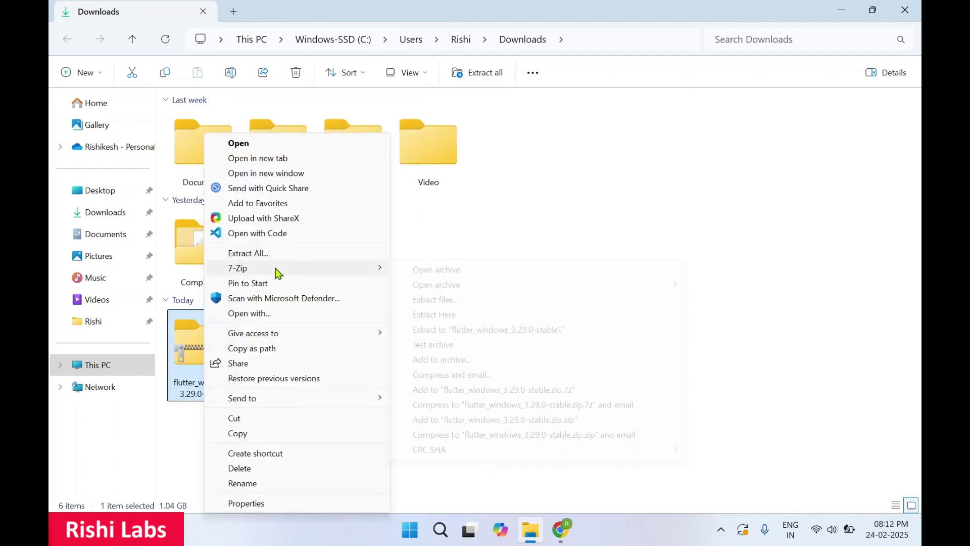
click(483, 330)
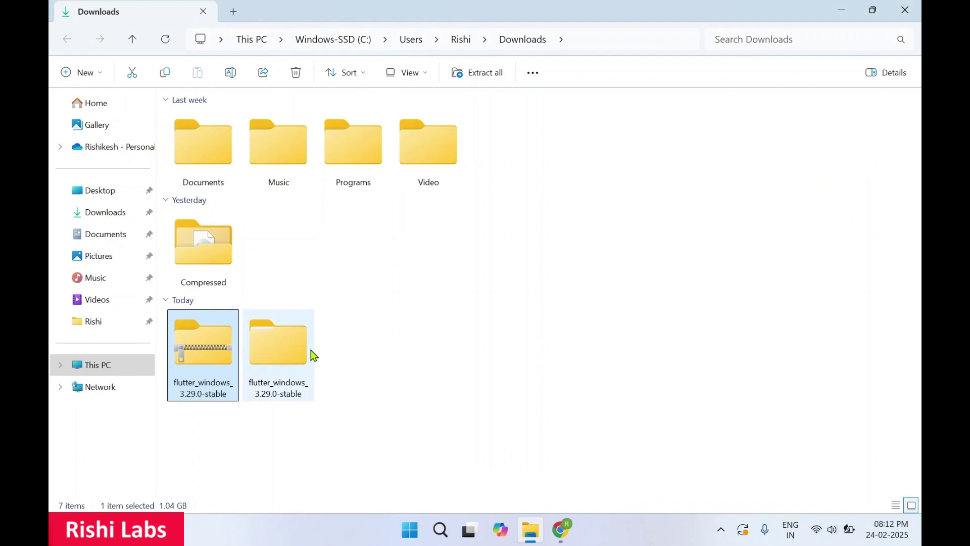
- Browse into the extracted flutter SDK folder, then return to flutter_windows_3.29.0-stable
double_click(289, 347)
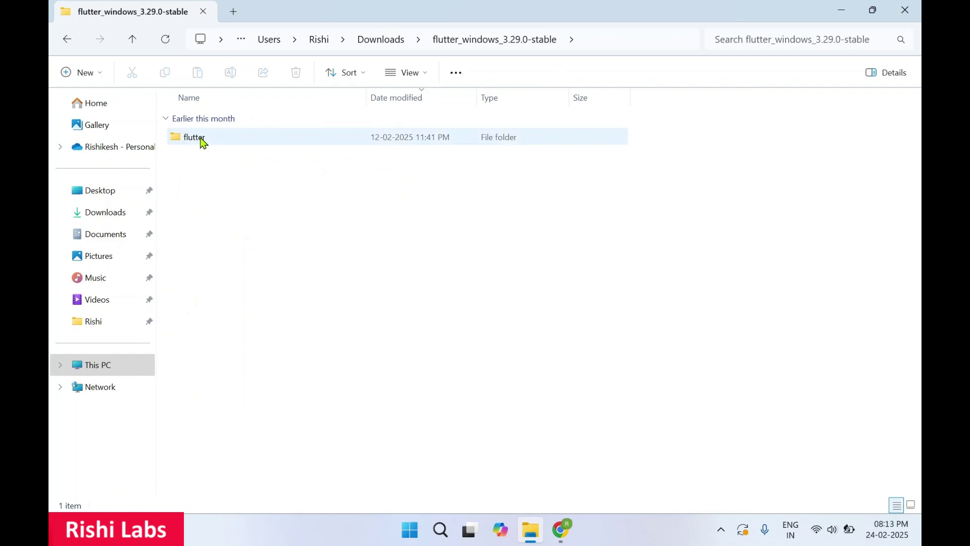
double_click(232, 144)
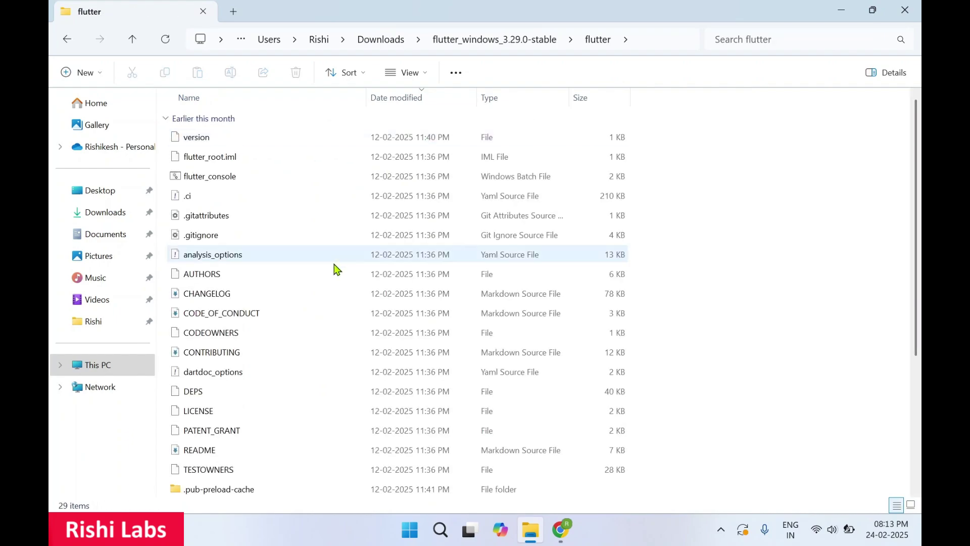
scroll(333, 269, down, 3)
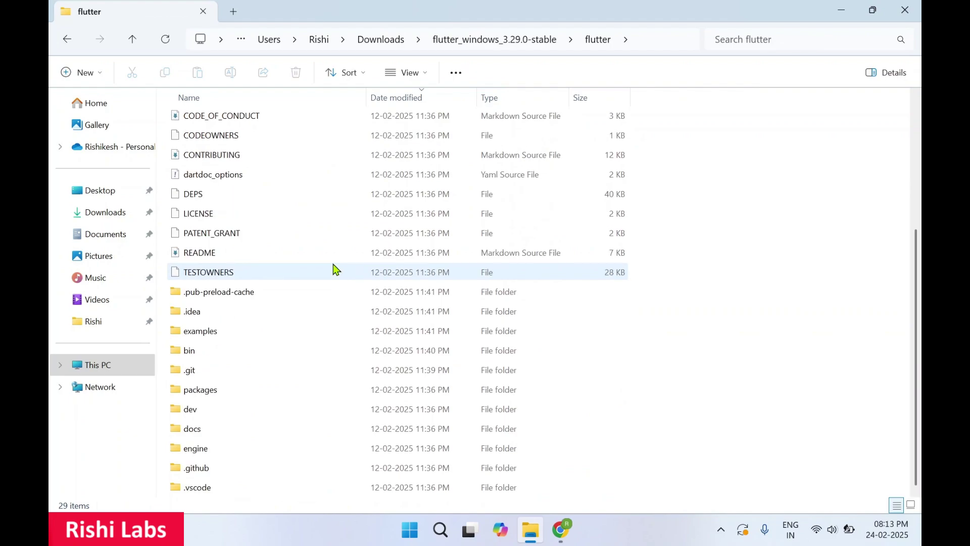
scroll(270, 396, up, 3)
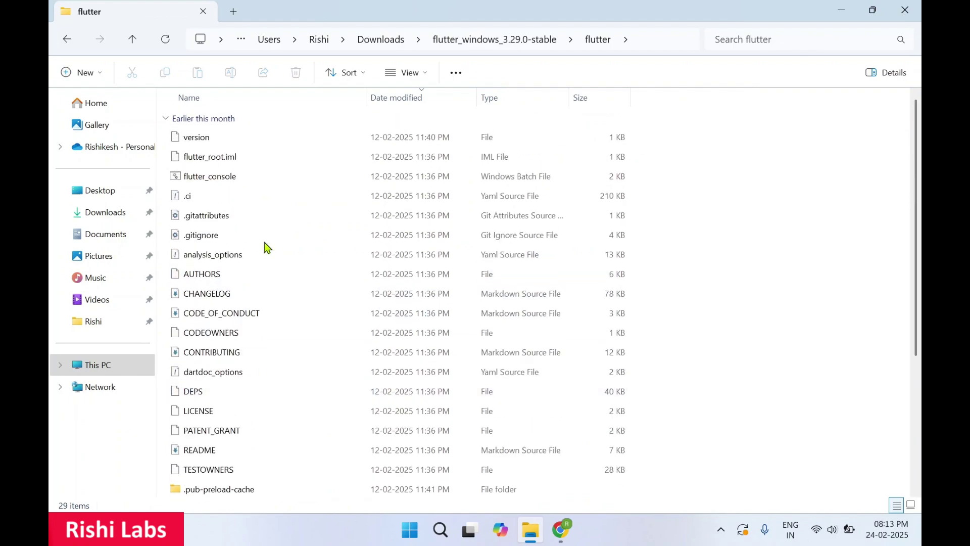
click(502, 42)
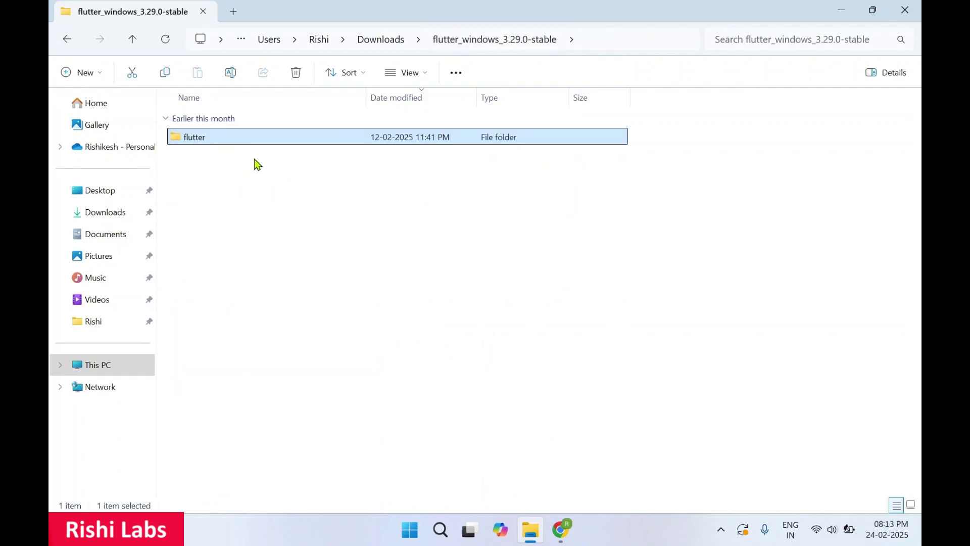
- Cut the flutter folder and paste it at the root of Windows-SSD (C:)
right_click(252, 142)
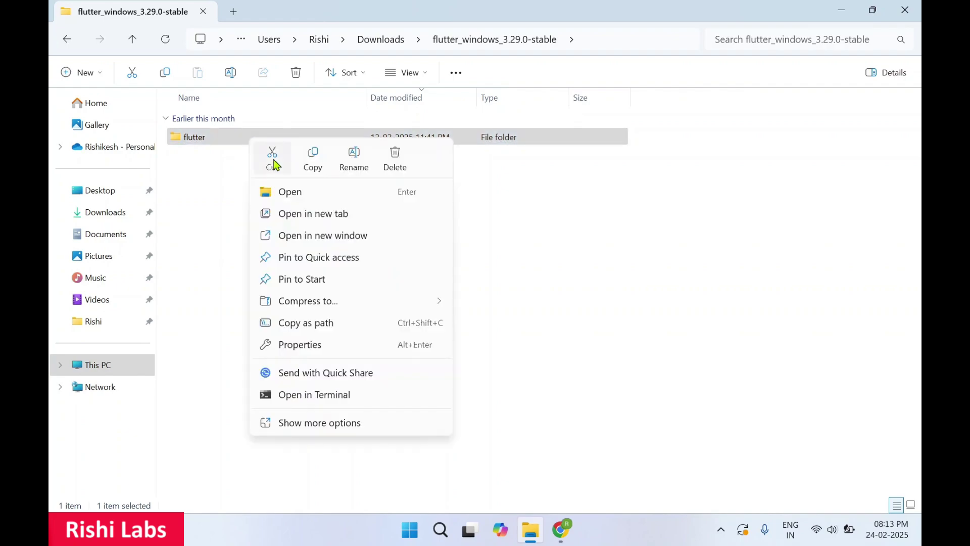
click(273, 159)
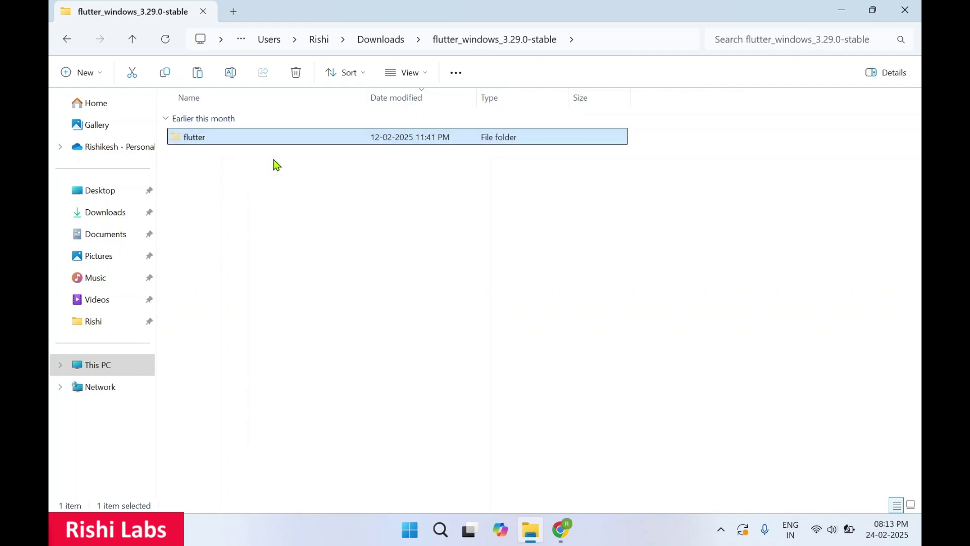
click(113, 370)
double_click(265, 139)
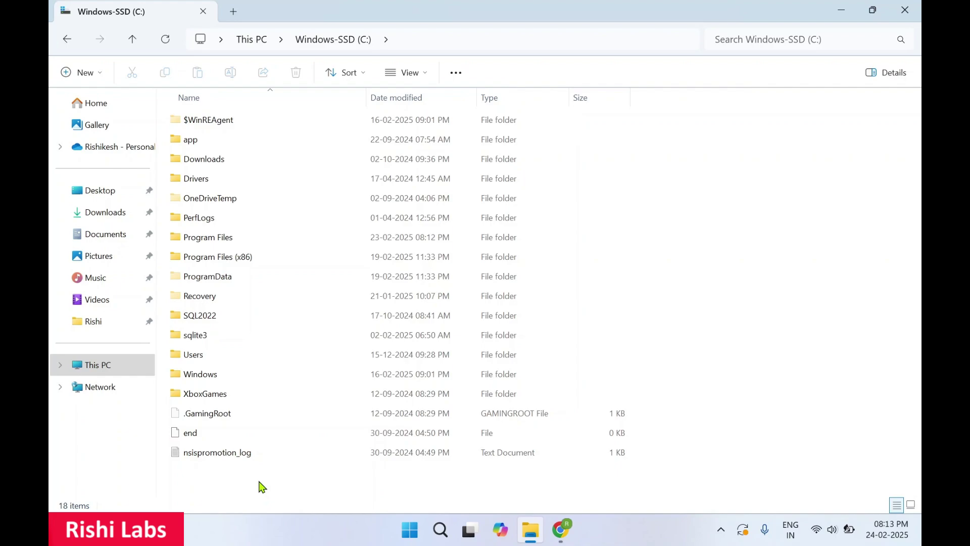
key(ctrl+z)
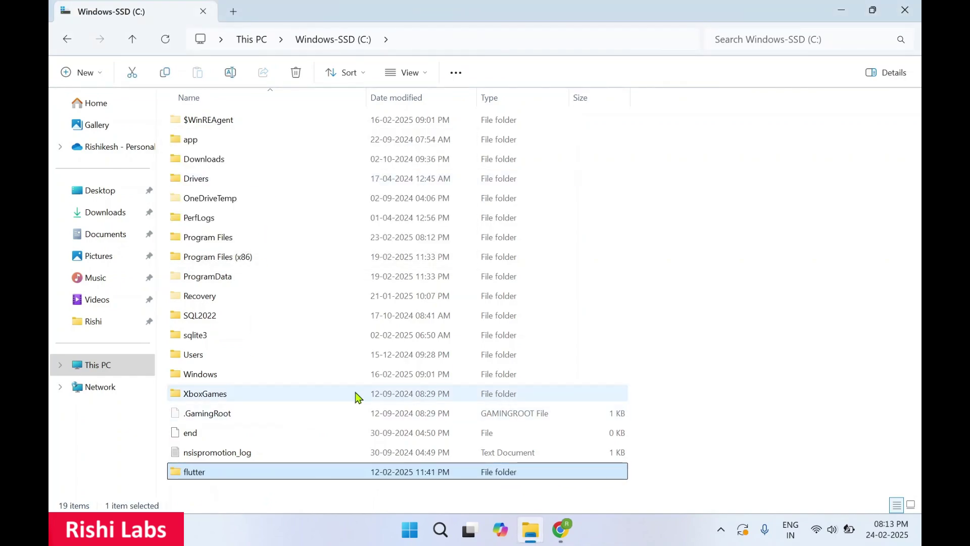
click(235, 490)
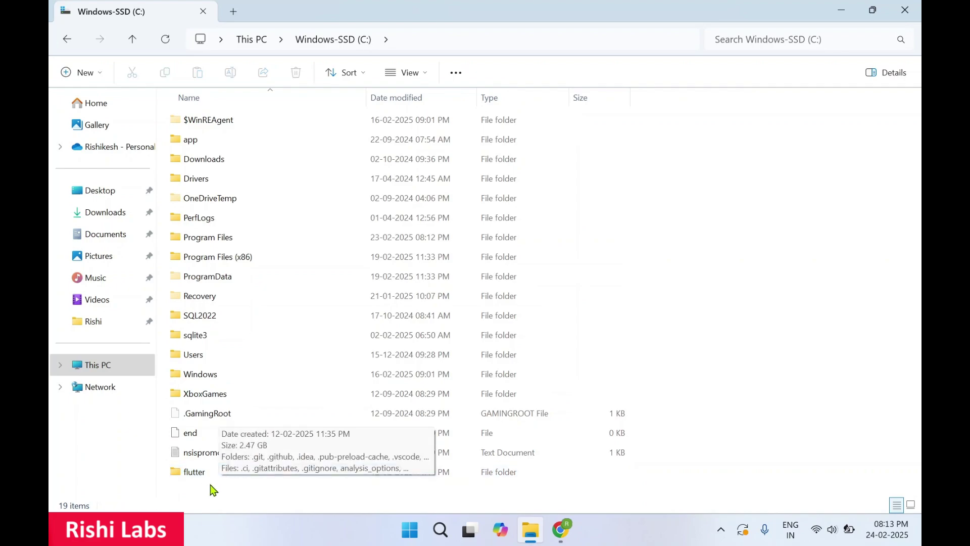
- Open C:\flutter\bin and copy its folder path C:\flutter\bin
double_click(225, 472)
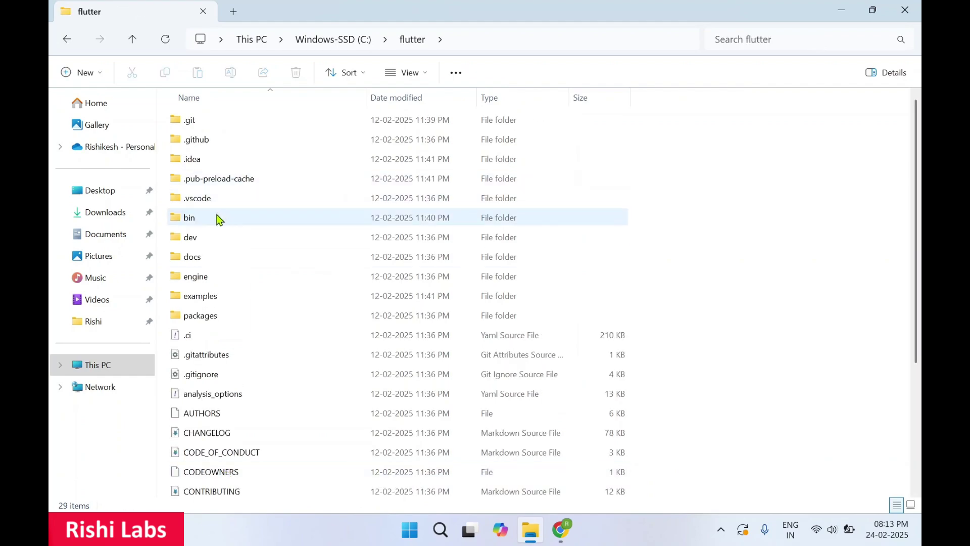
double_click(219, 219)
click(517, 42)
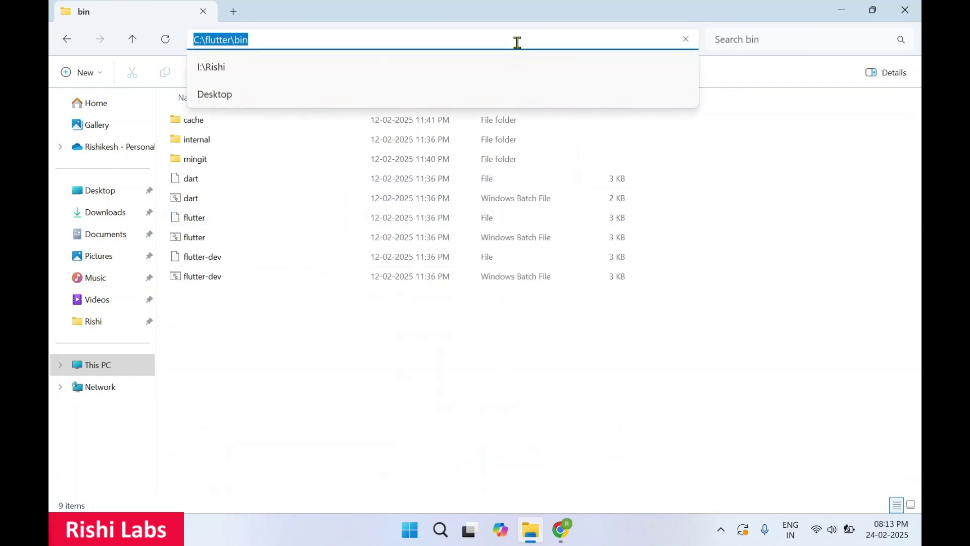
right_click(369, 32)
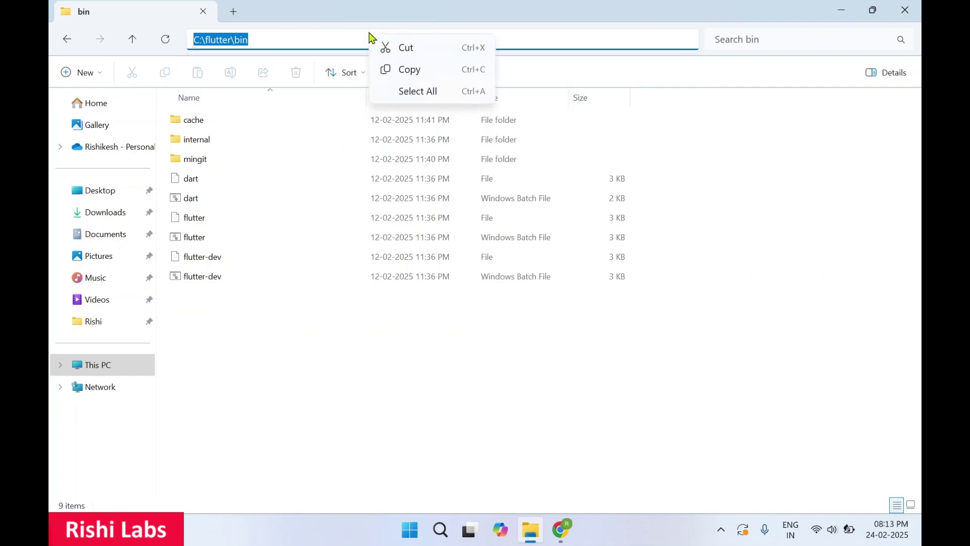
click(402, 69)
click(423, 279)
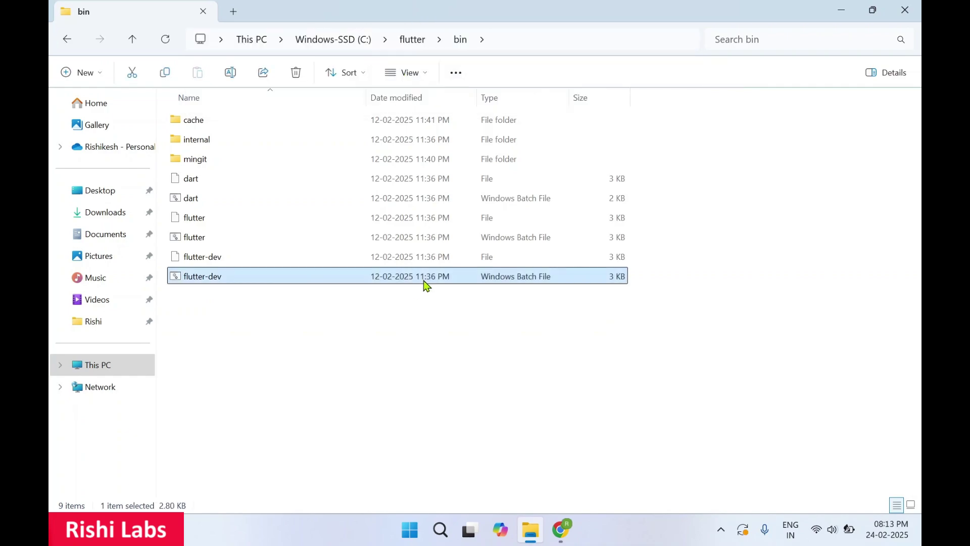
click(409, 310)
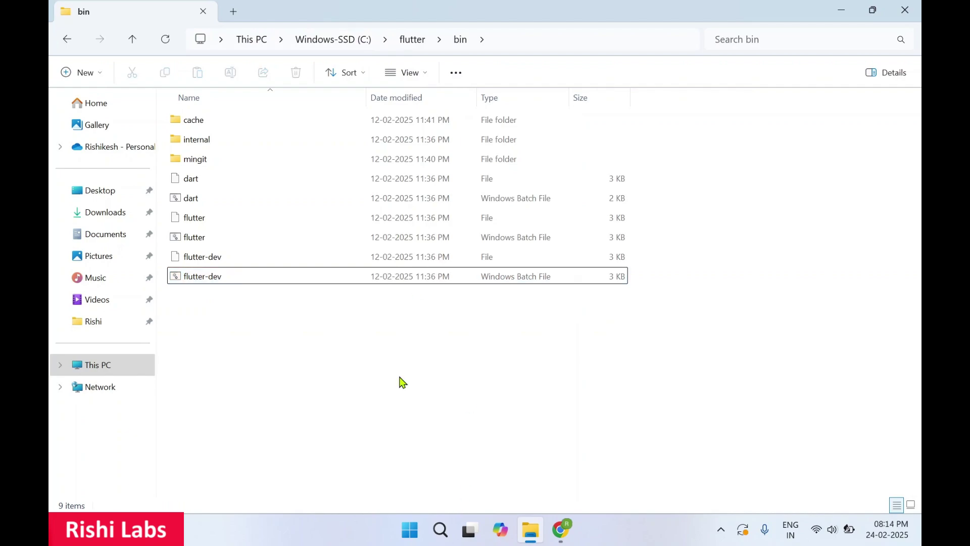
click(410, 529)
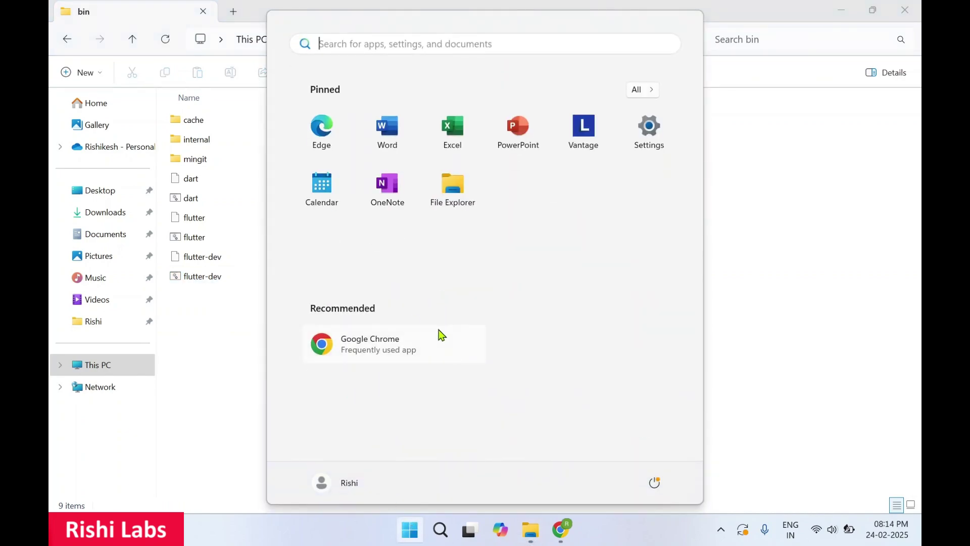
- Paste C:\flutter\bin as a new entry in the system Path variable and confirm all dialogs
text(edit)
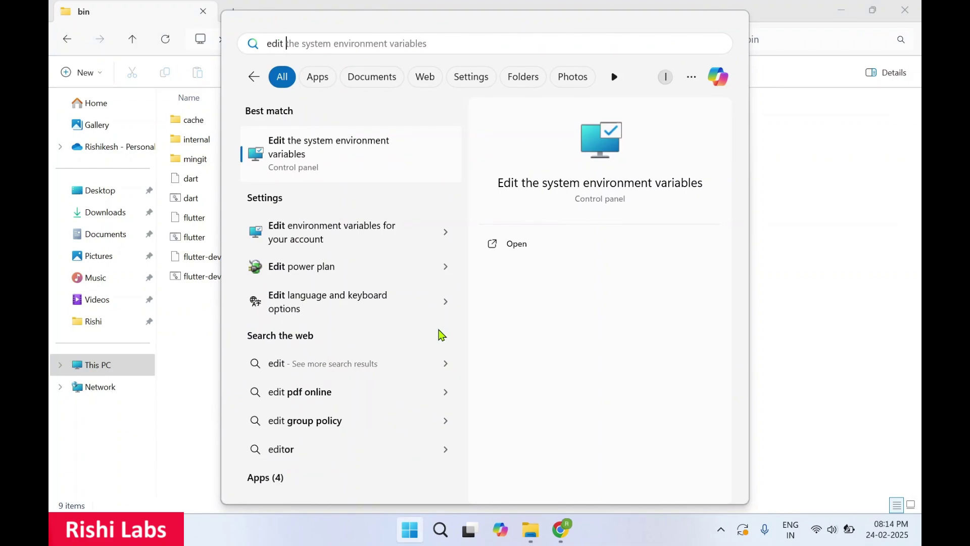
click(345, 153)
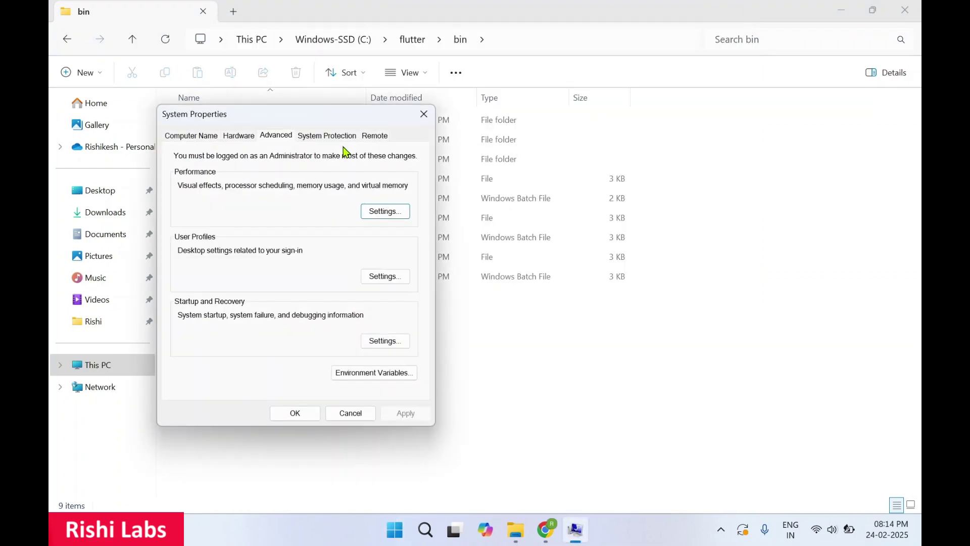
click(368, 377)
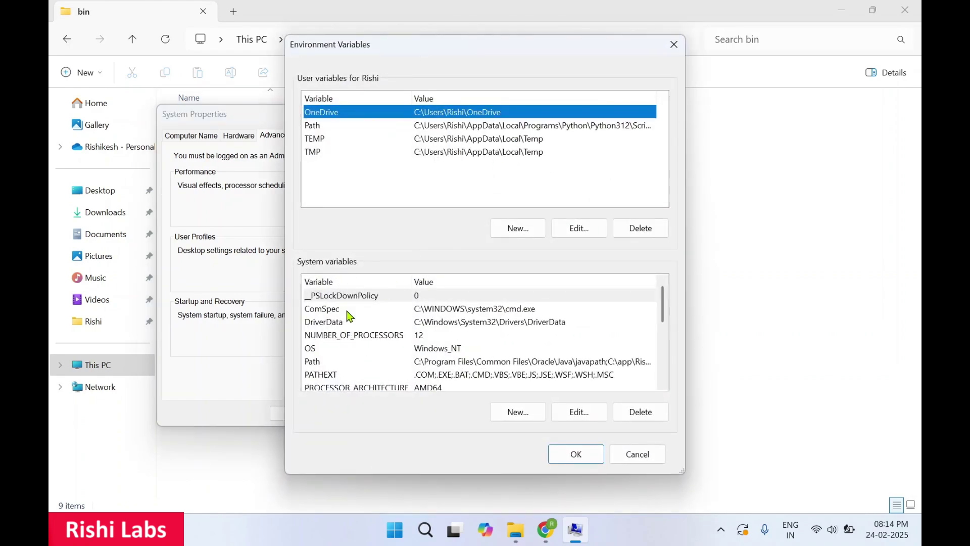
click(327, 361)
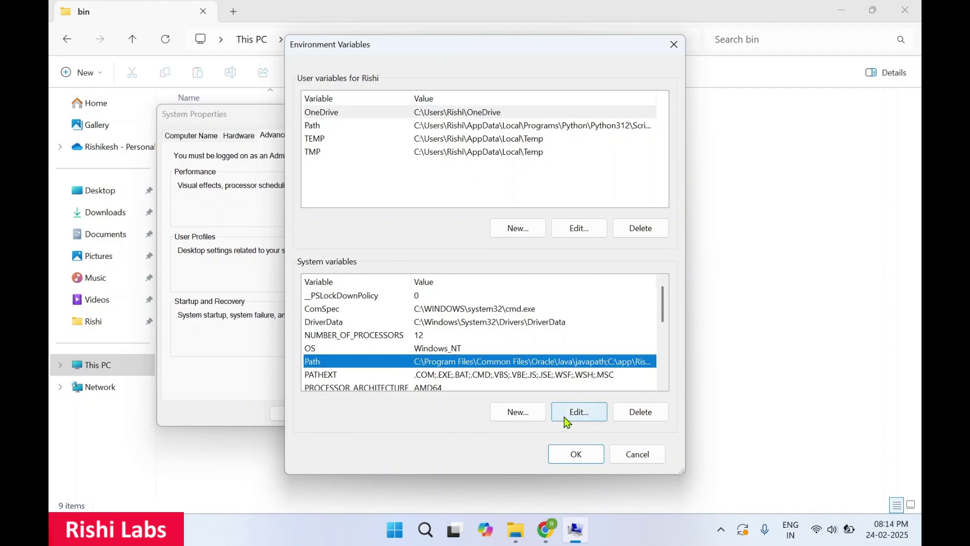
click(581, 417)
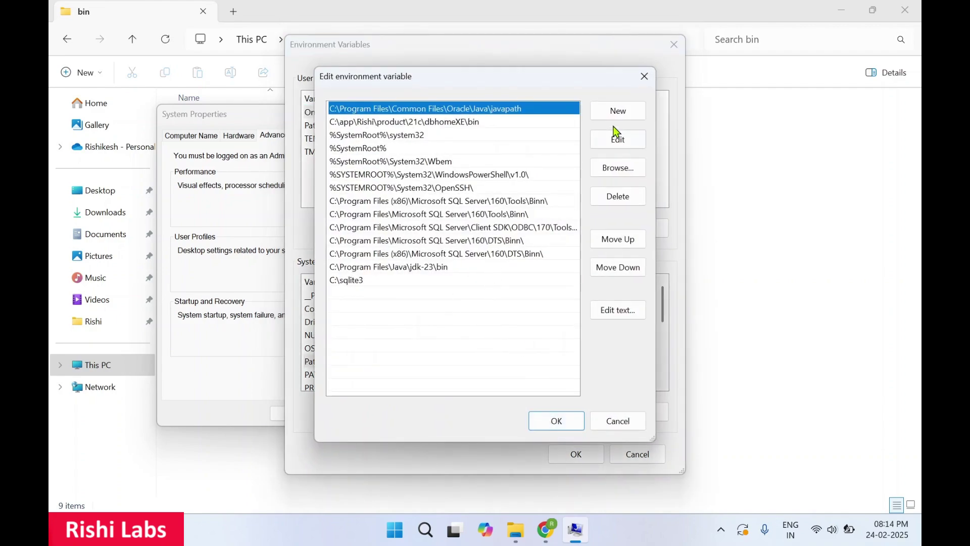
click(618, 112)
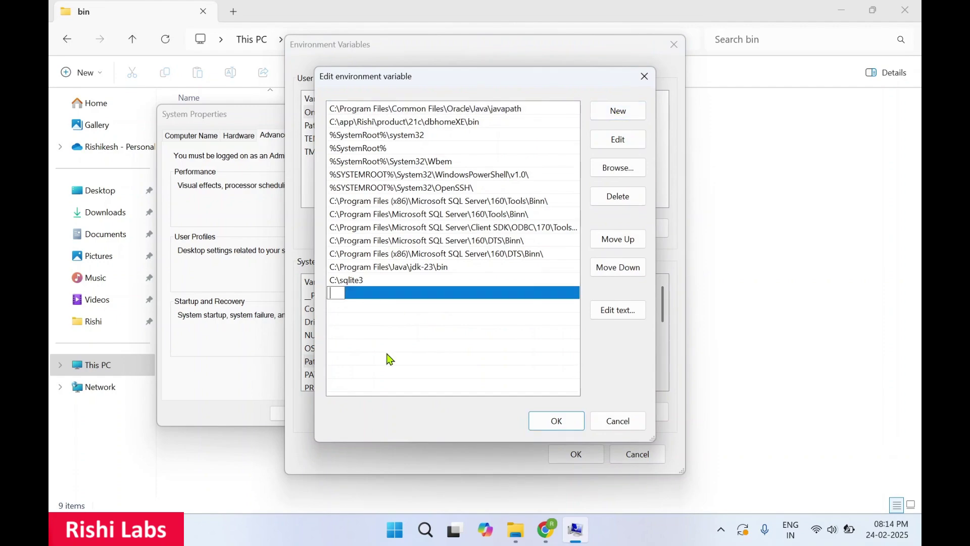
key(ctrl+v)
click(420, 317)
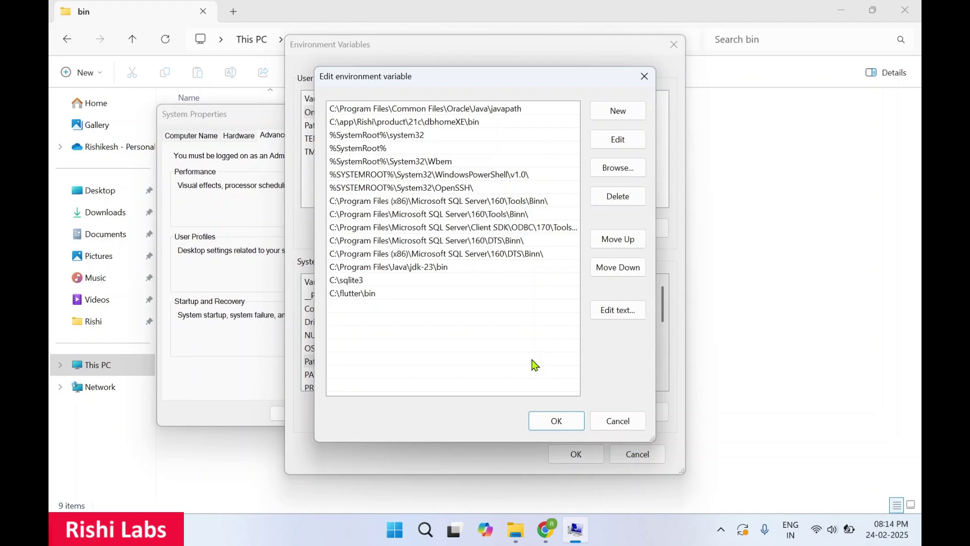
click(556, 424)
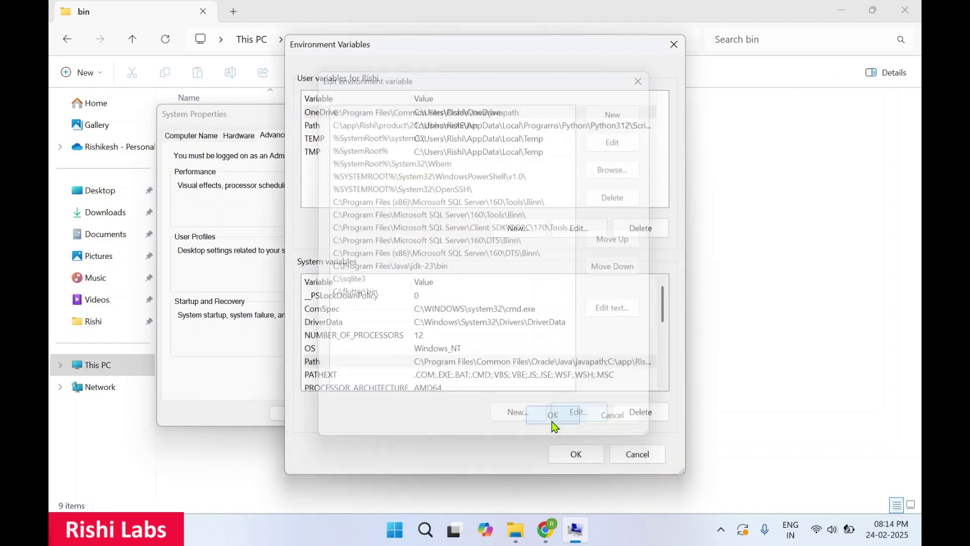
click(576, 453)
click(304, 414)
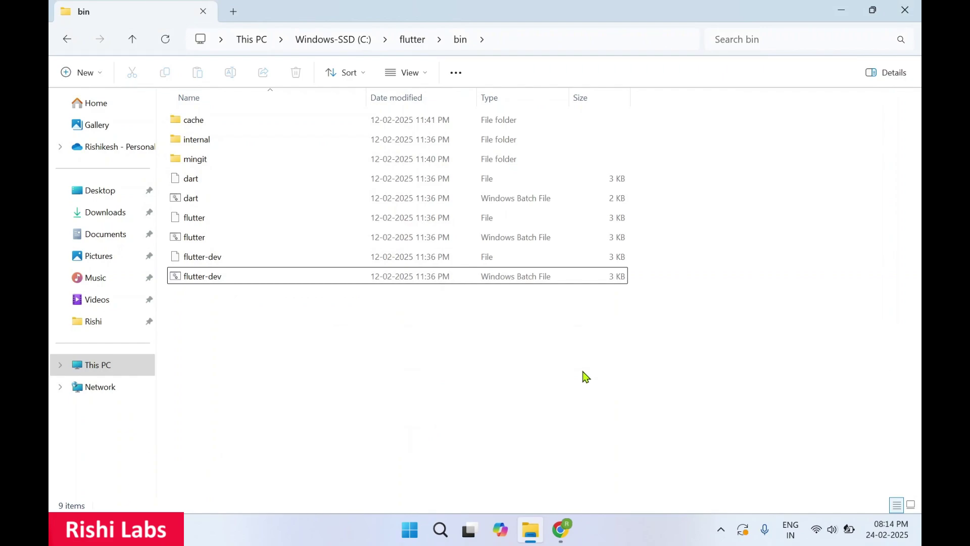
- Launch Command Prompt by searching 'cmd' from the Start menu
click(409, 531)
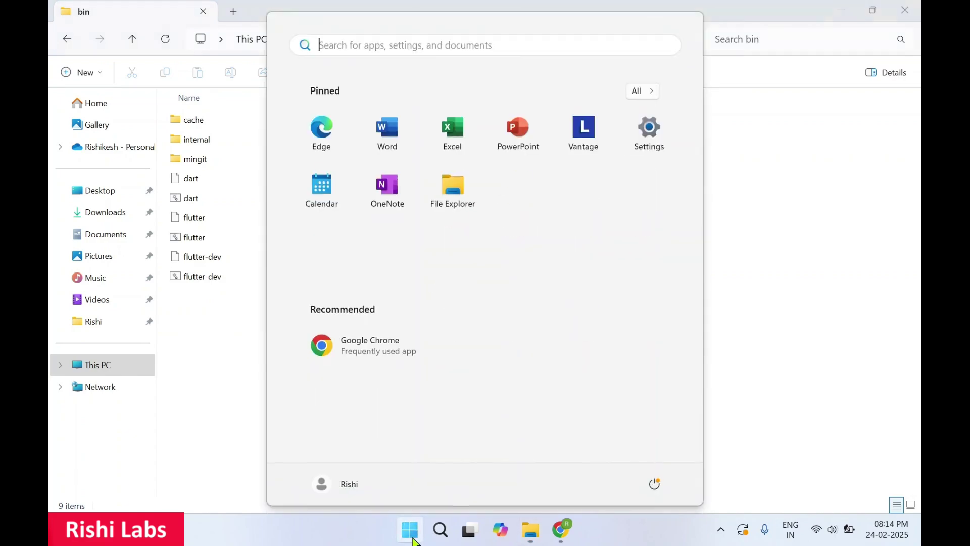
text(cmd)
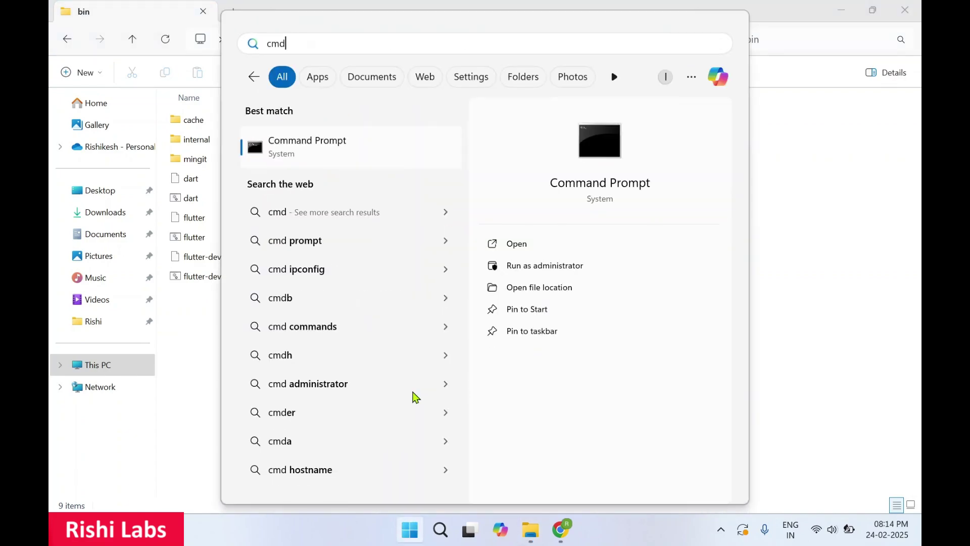
key(Return)
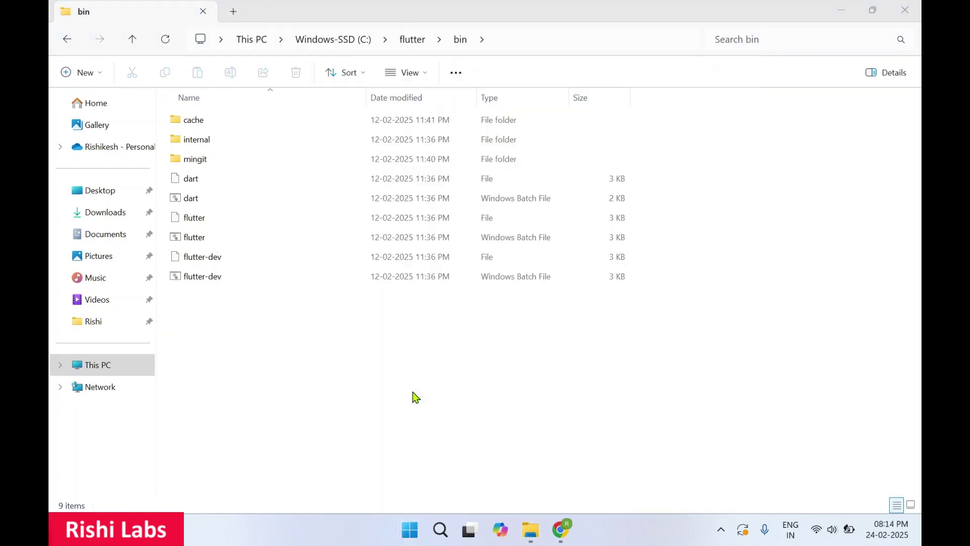
- Run flutter --version, confirming Flutter 3.29.0 with Dart 3.7.0, then close the window
text(f)
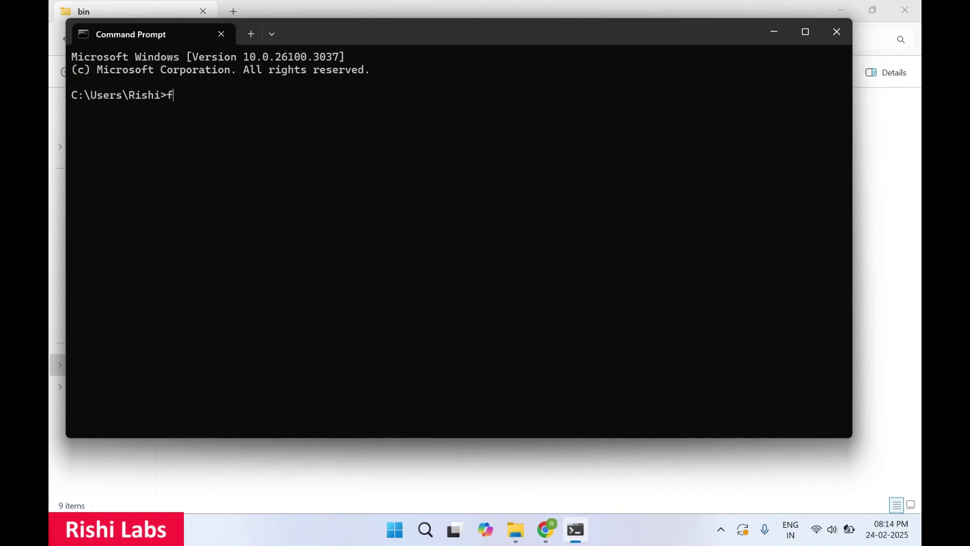
text(lutter --version)
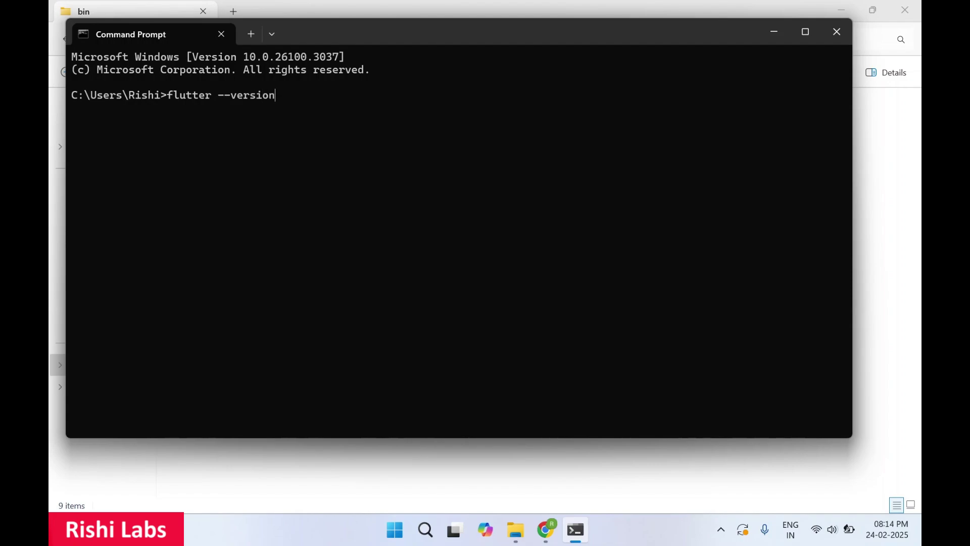
key(Return)
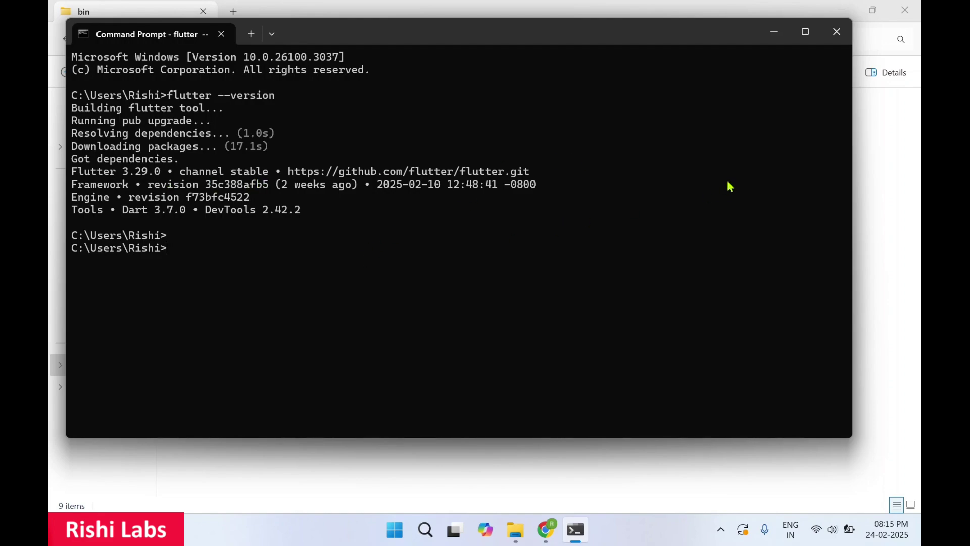
click(837, 32)
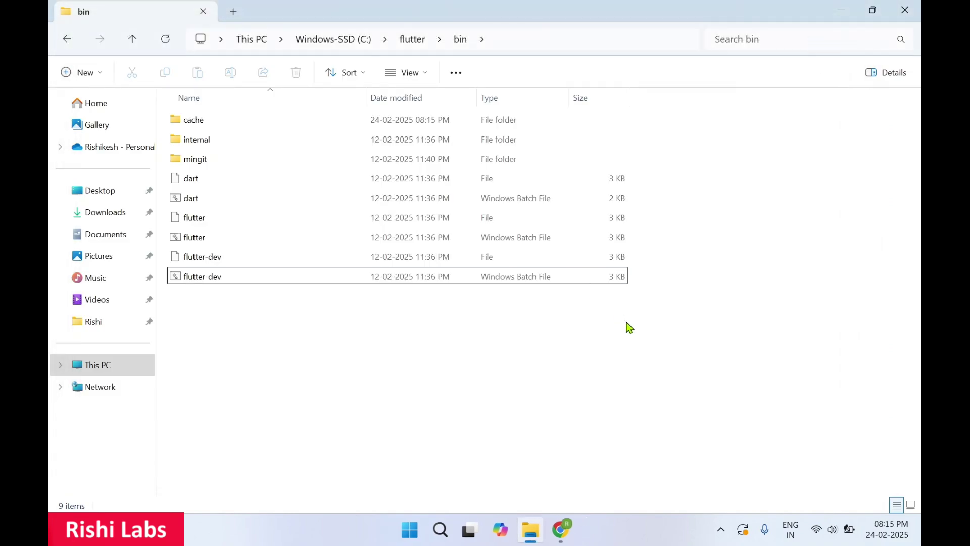
- Close the Flutter bin Explorer window and minimize the Chrome docs page to show the desktop
click(907, 15)
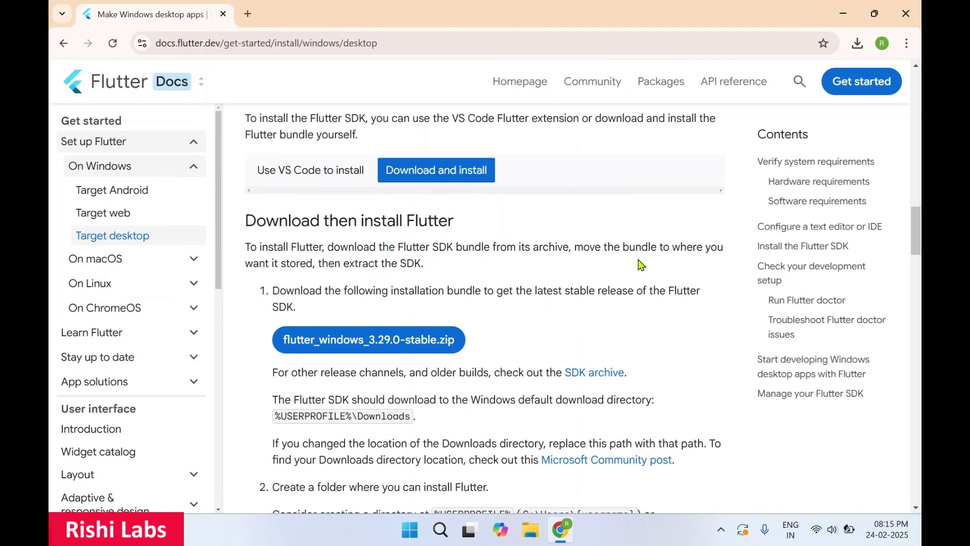
click(842, 10)
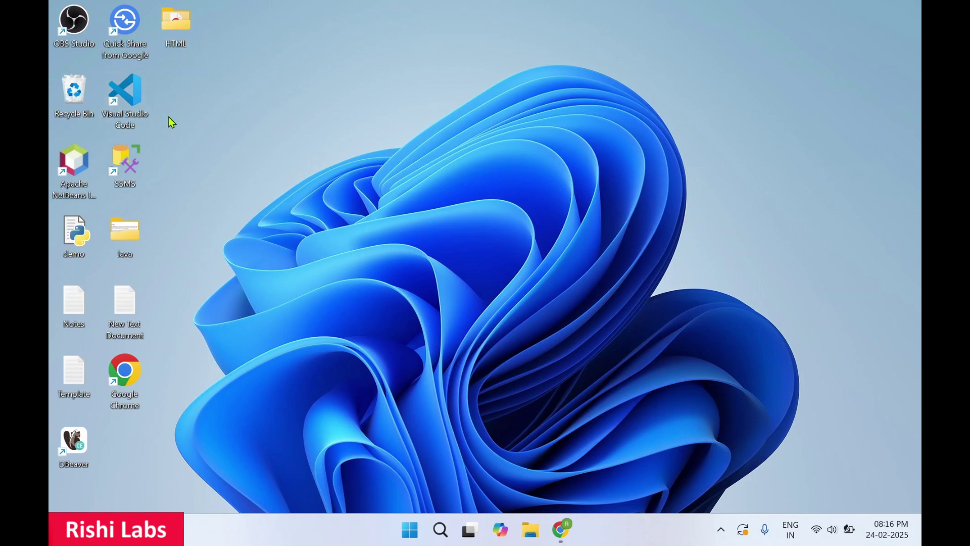
- Launch Visual Studio Code from the desktop and close the PPT_Embed_Example.html tab
double_click(126, 91)
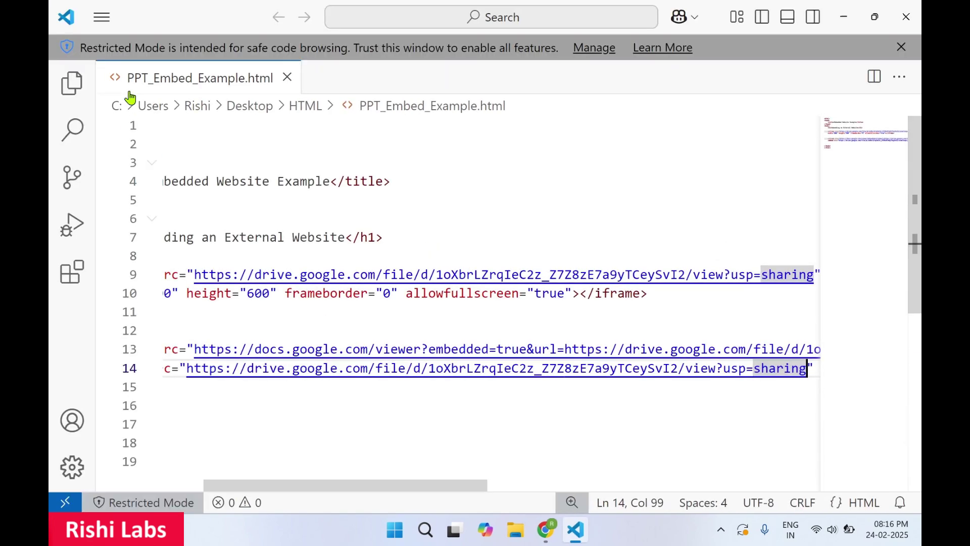
click(287, 77)
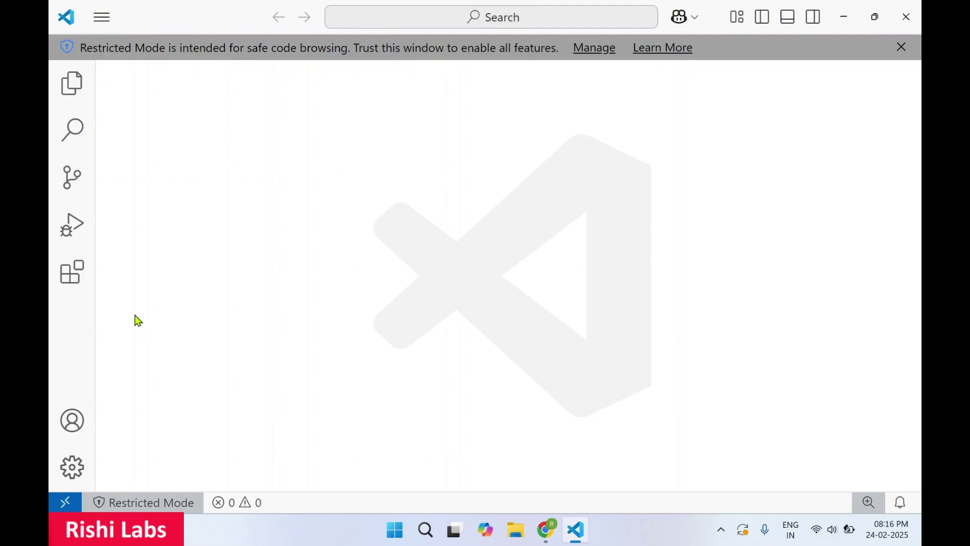
- Search extensions for 'flutter' and install Dart Code's Flutter 3.104.0, trusting publisher and workspace
click(74, 276)
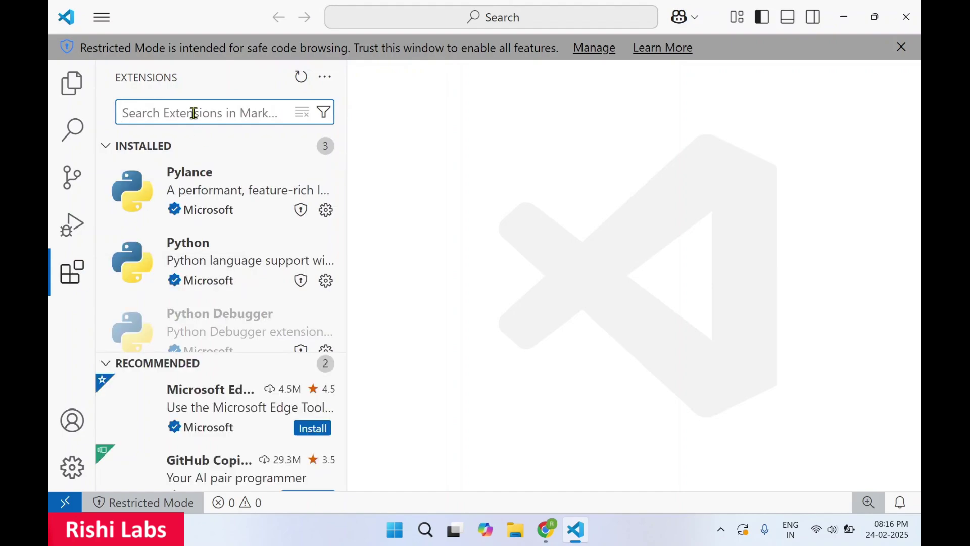
text(f)
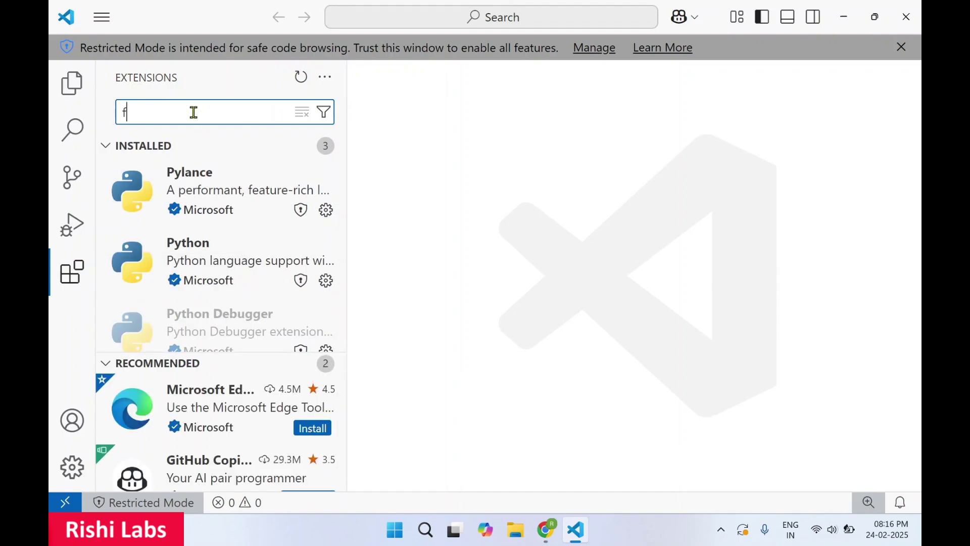
text(lutter)
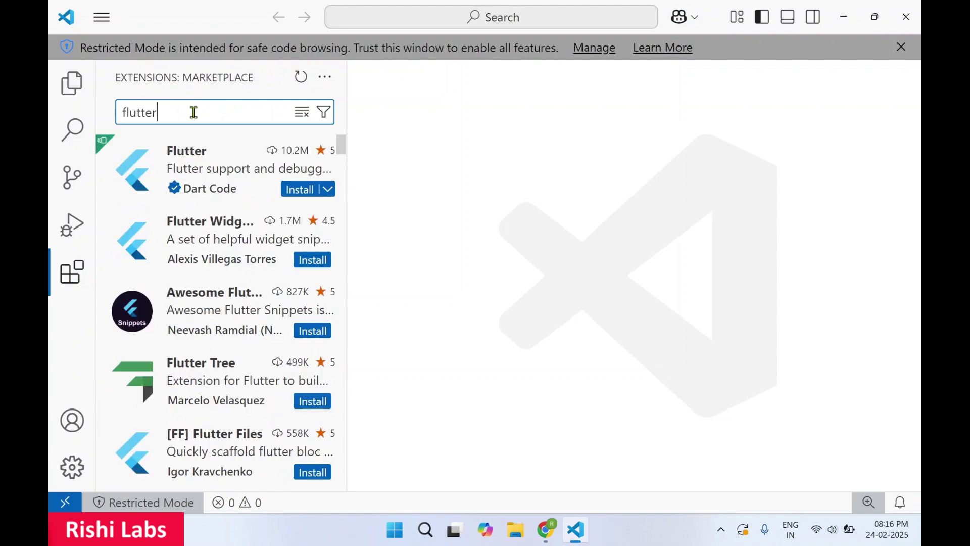
mouse_move(225, 179)
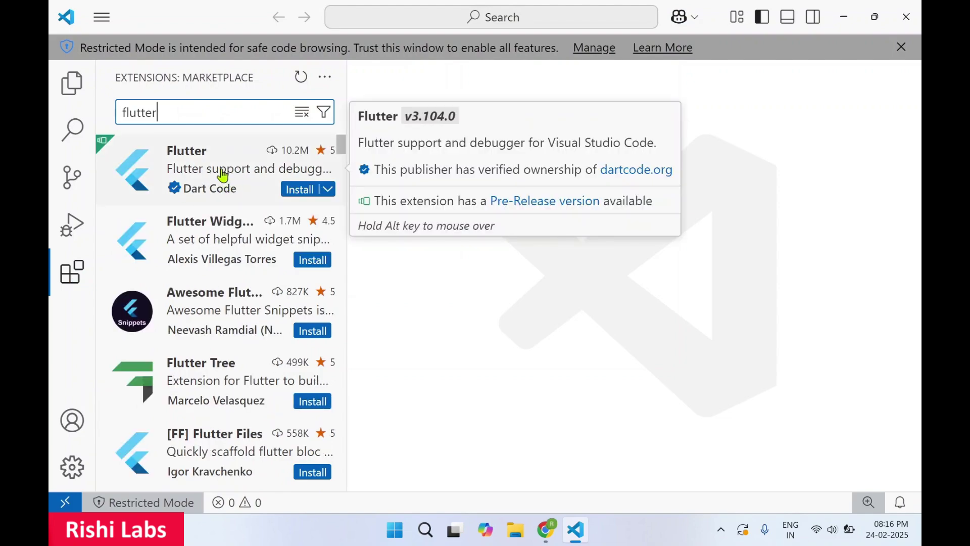
click(249, 172)
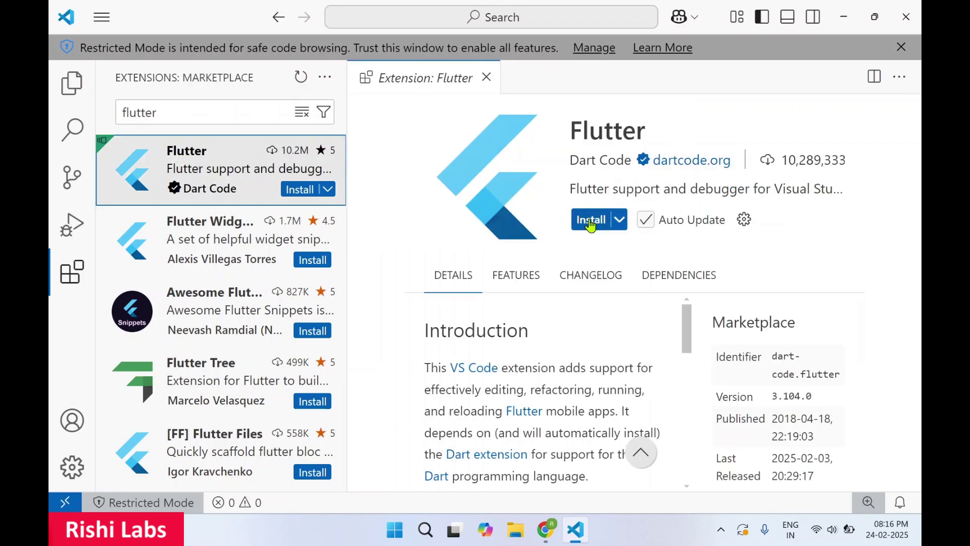
click(591, 221)
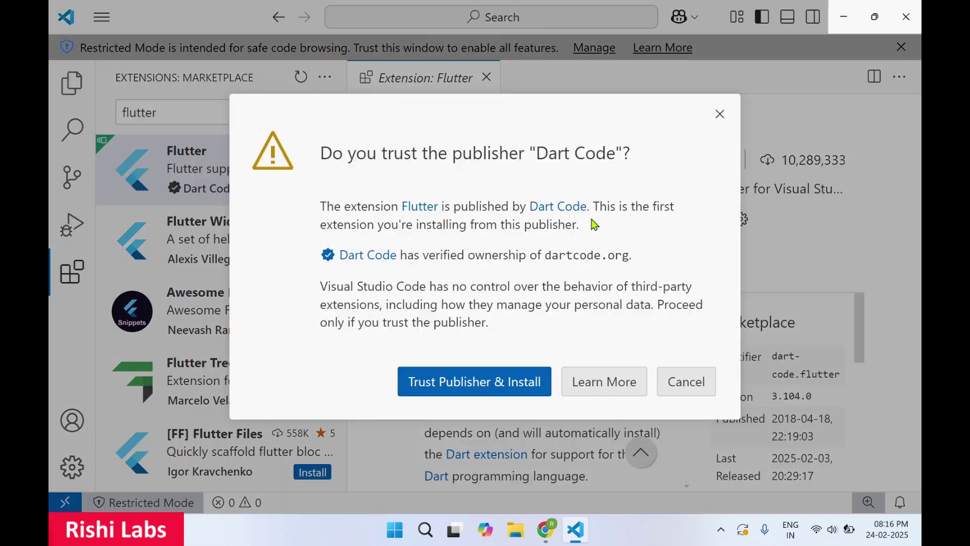
click(451, 385)
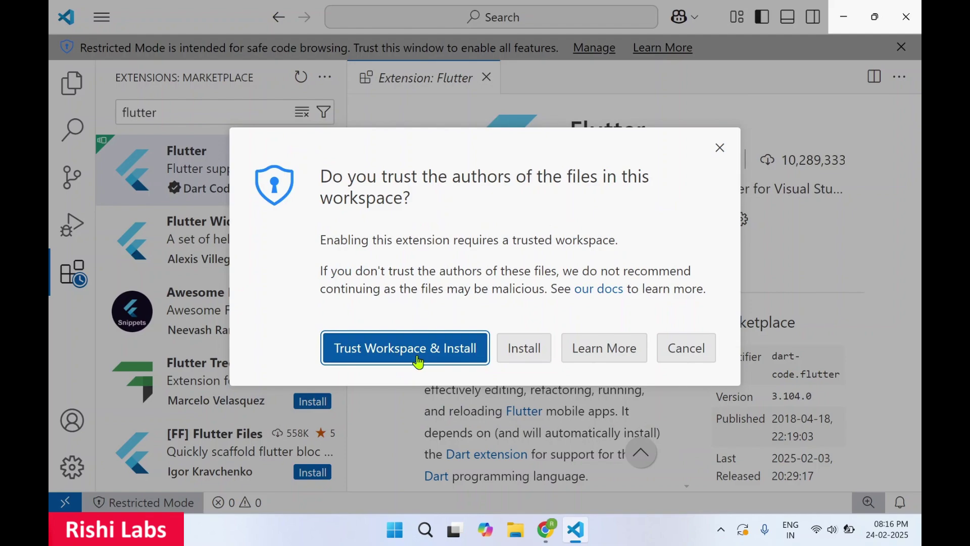
click(417, 355)
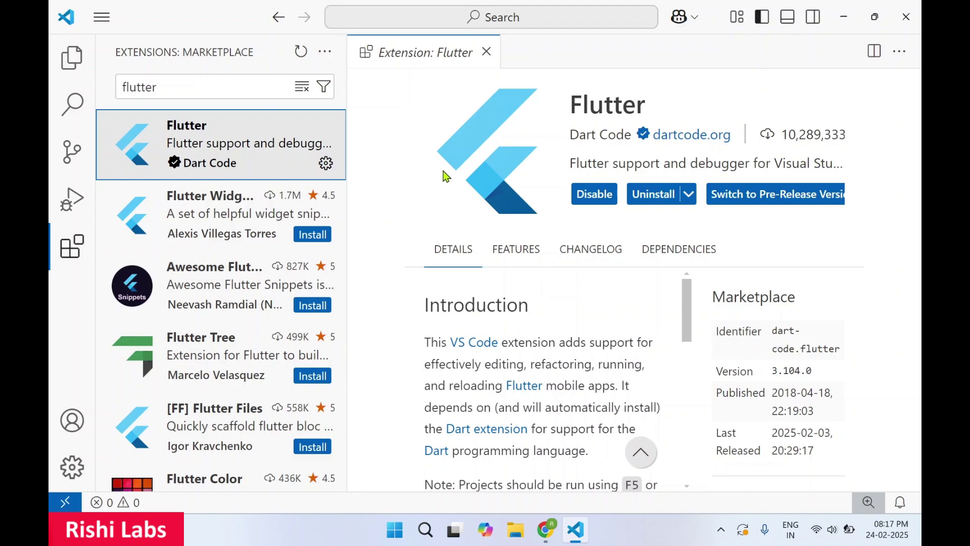
- Search extensions for 'dart' and open the Dart Code extension page showing Dart 3.104.0 installed
click(197, 88)
drag(197, 89, 102, 81)
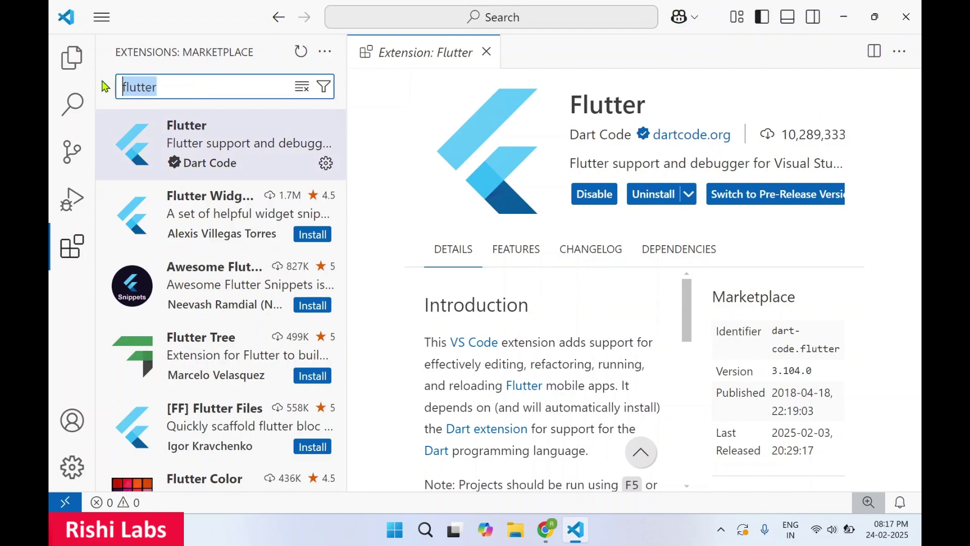
text(dart)
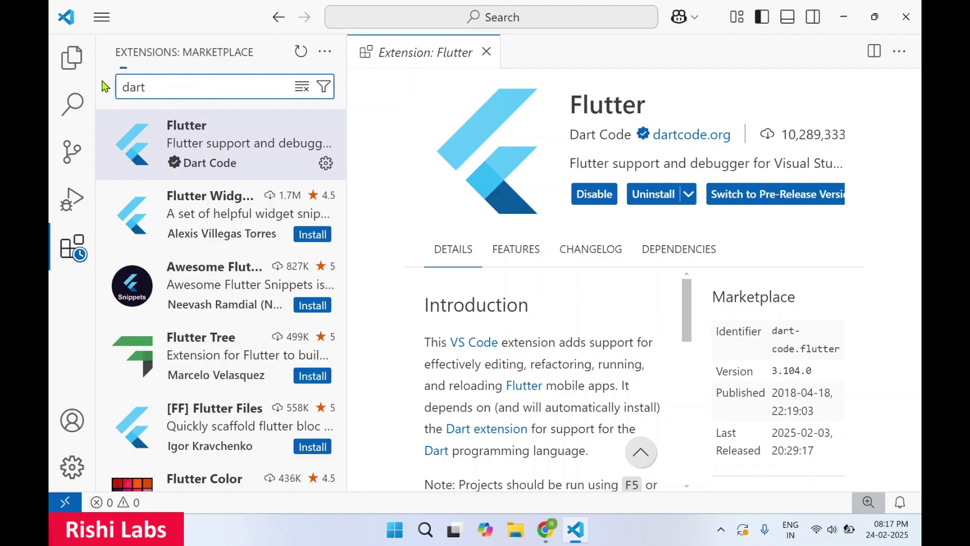
click(225, 160)
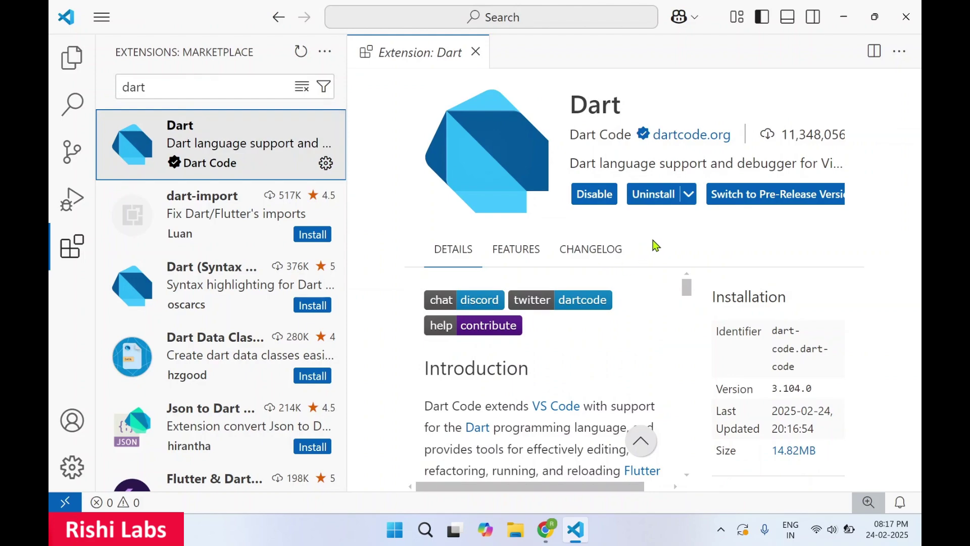
- Open the integrated terminal, close the Dart details tab, and run flutter --version showing Flutter 3.29.0
click(103, 18)
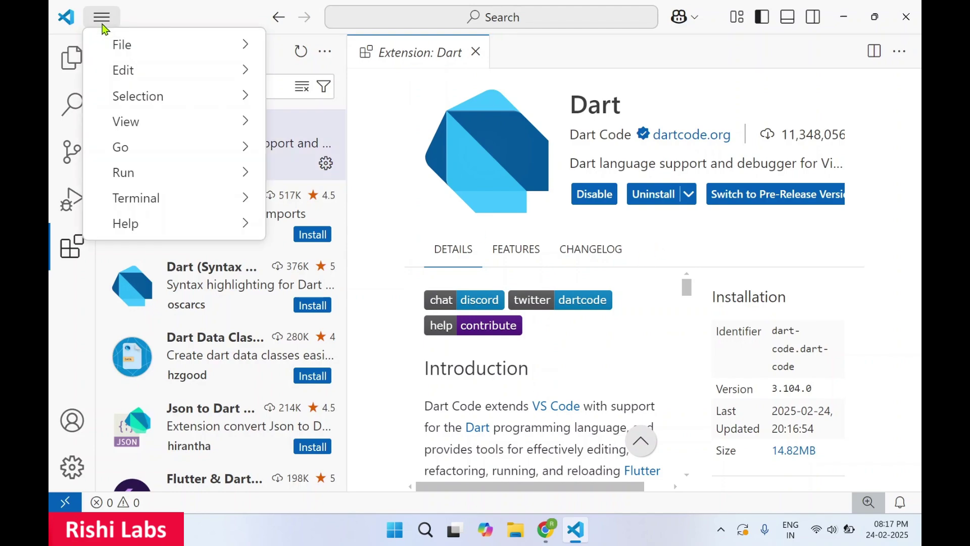
mouse_move(157, 122)
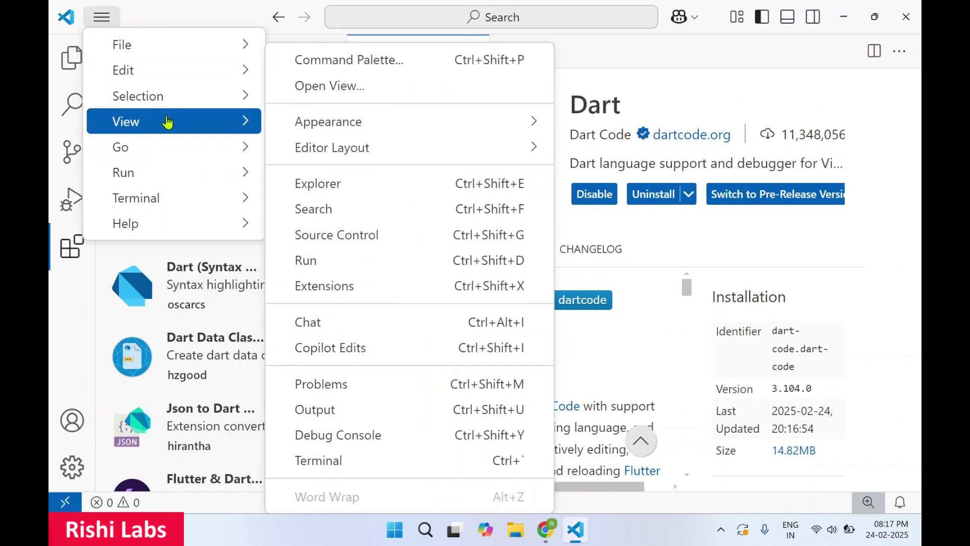
click(345, 461)
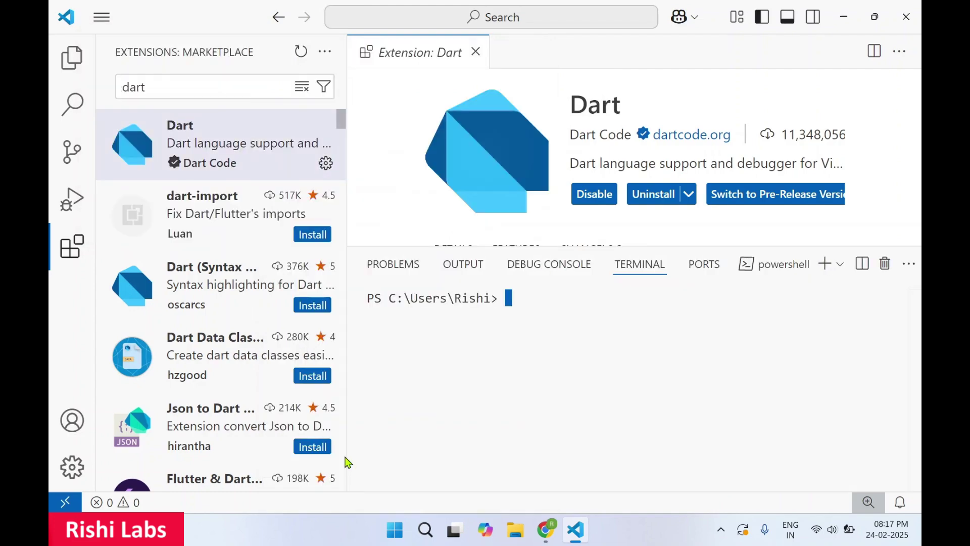
click(477, 52)
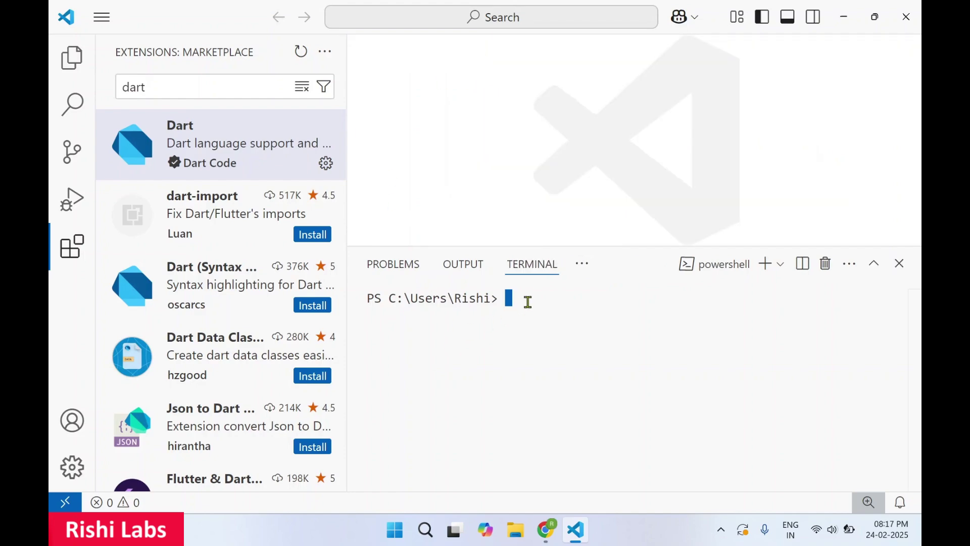
text(flutter --version)
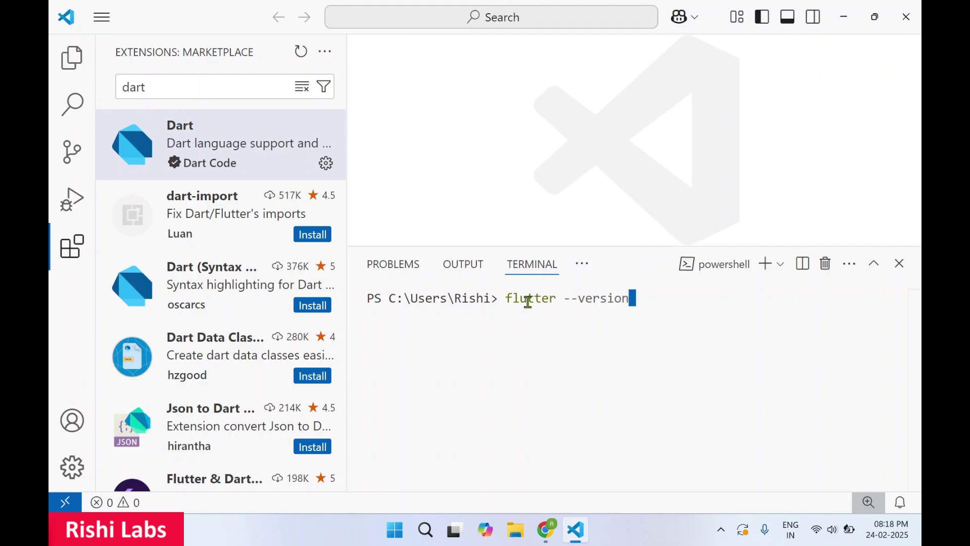
key(Return)
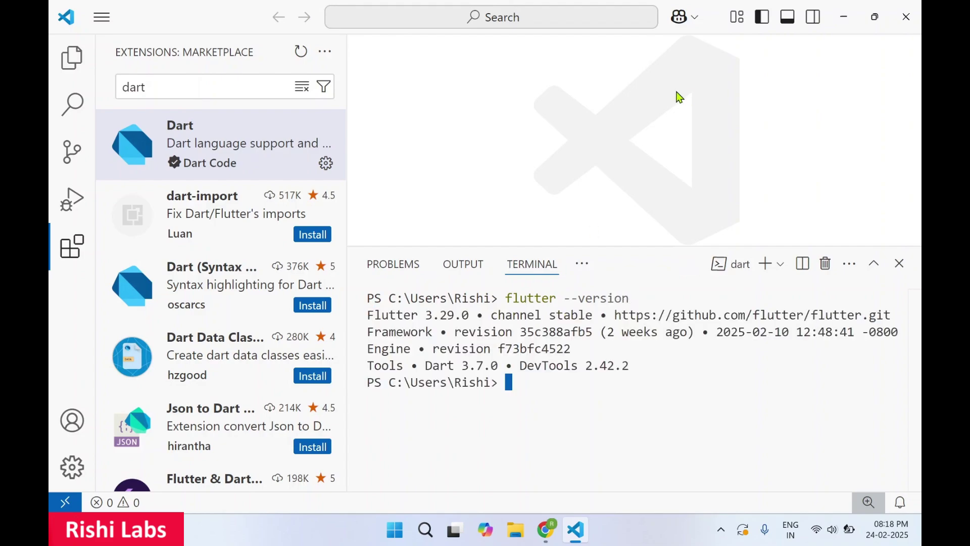